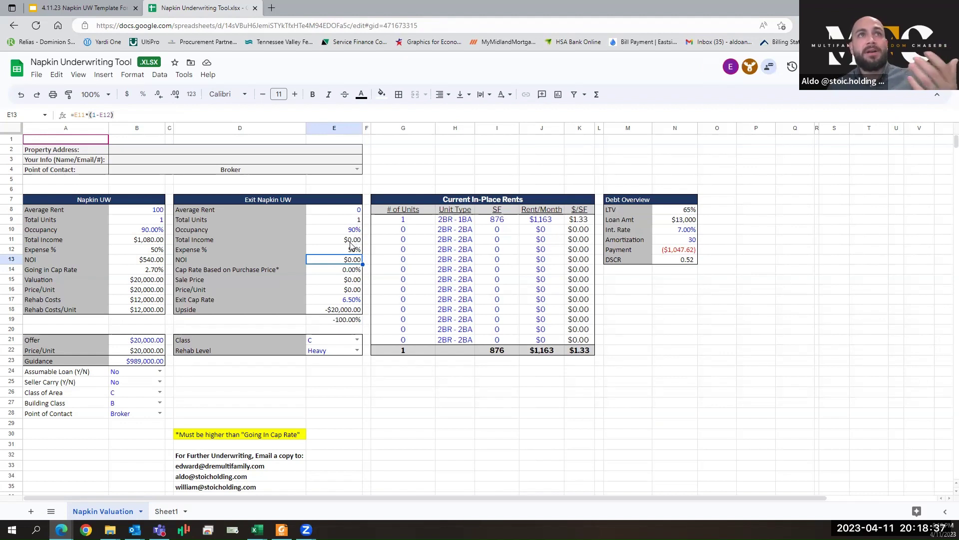
Check the exit expense and NOI formulas, and set the Exit Napkin UW average rent to 200
left_click(353, 251)
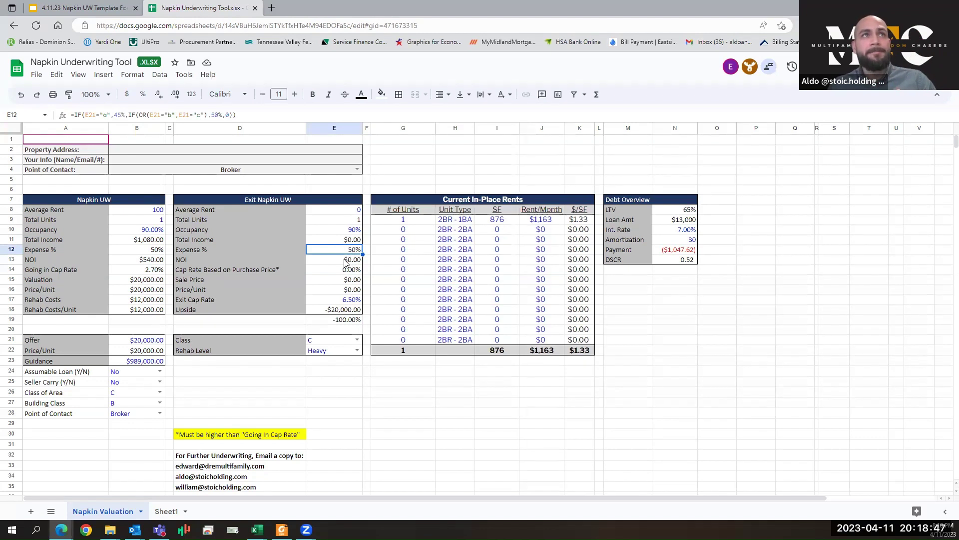
left_click(346, 262)
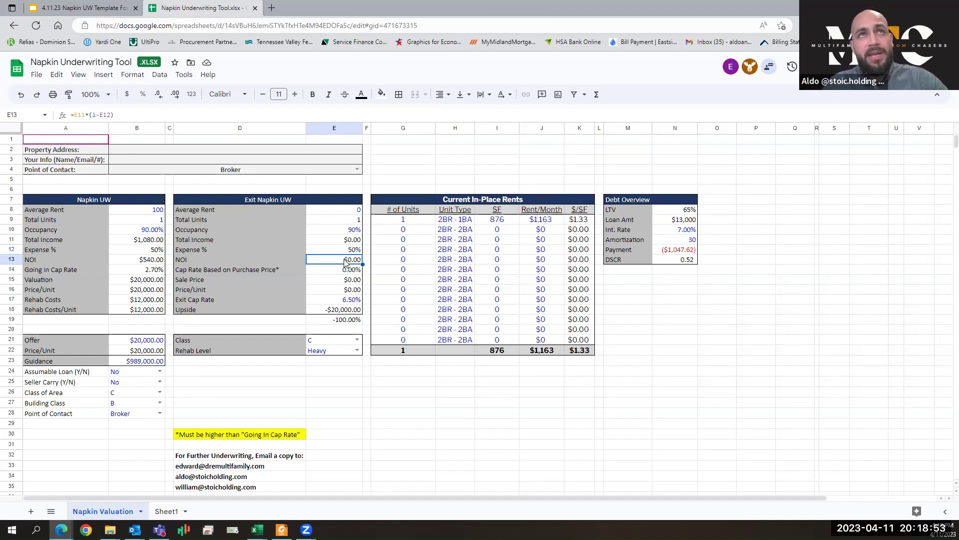
left_click(358, 211)
type("200")
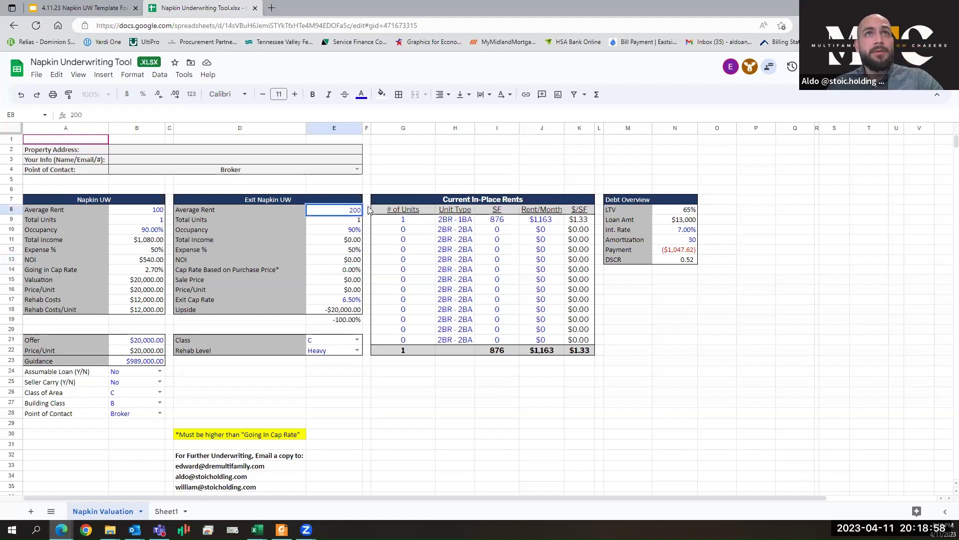
key("Return")
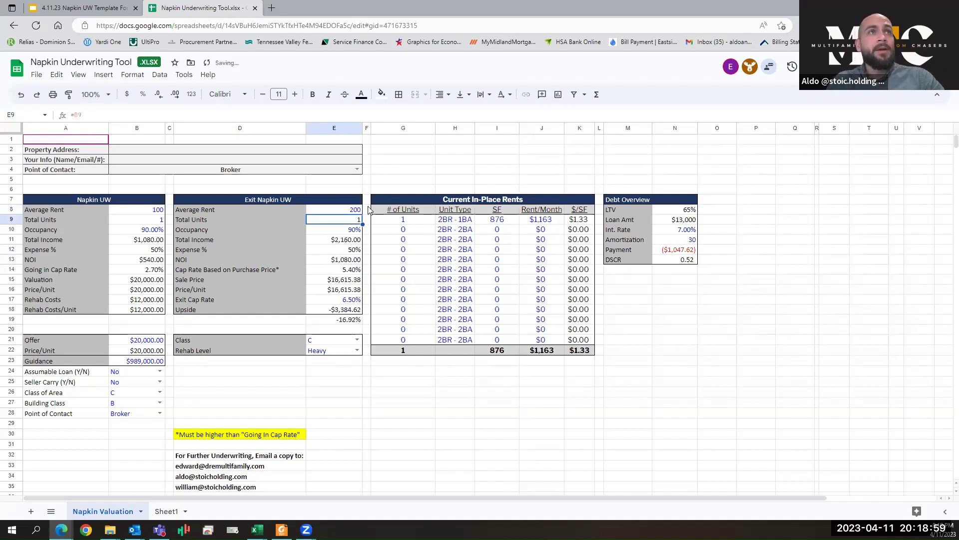
Set the Napkin UW total units to 100 and its average rent to 1000
left_click(157, 219)
type("100")
key("Return")
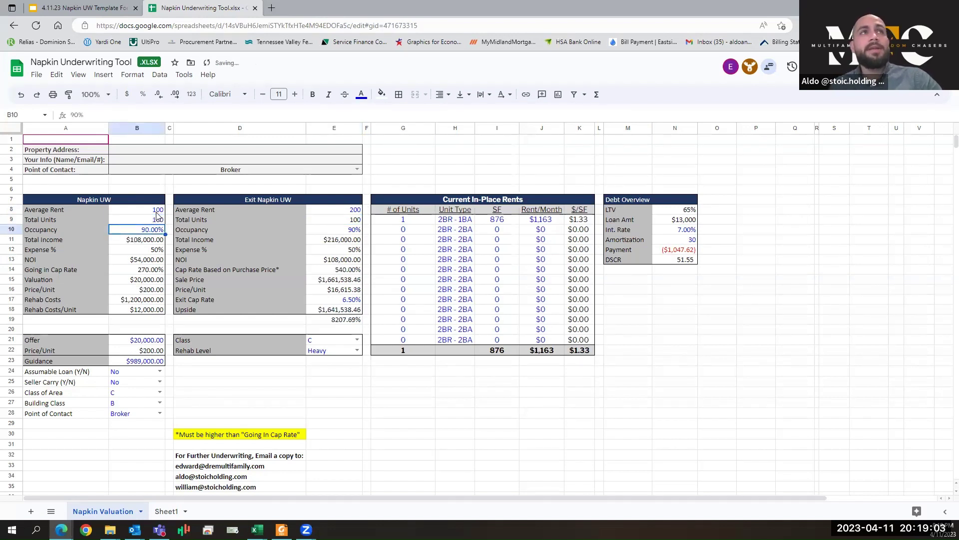
left_click(157, 212)
type("1000")
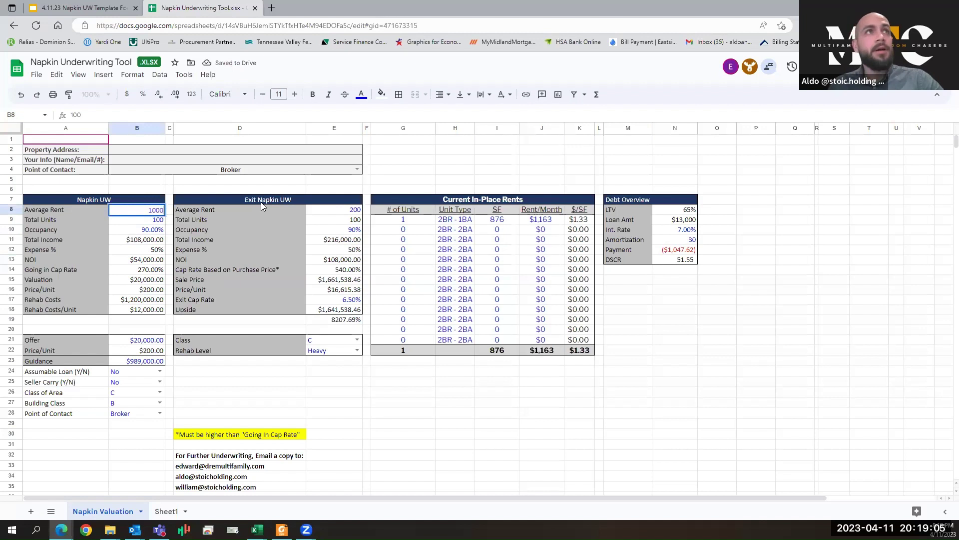
key("Return")
Set the average rent in the Exit Napkin UW table to 1200
left_click(345, 210)
type("1200")
key("Return")
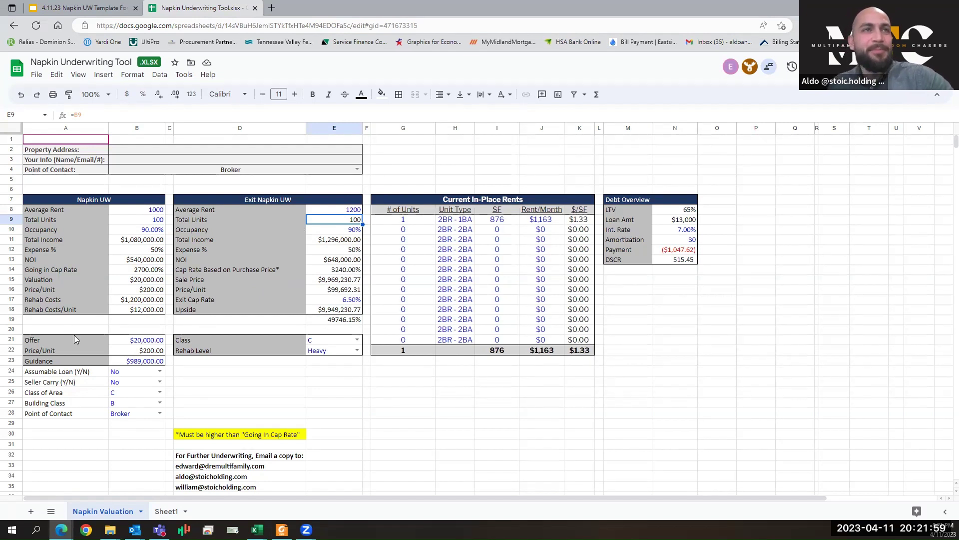
Set the offer amount to 15,000,000
left_click(144, 341)
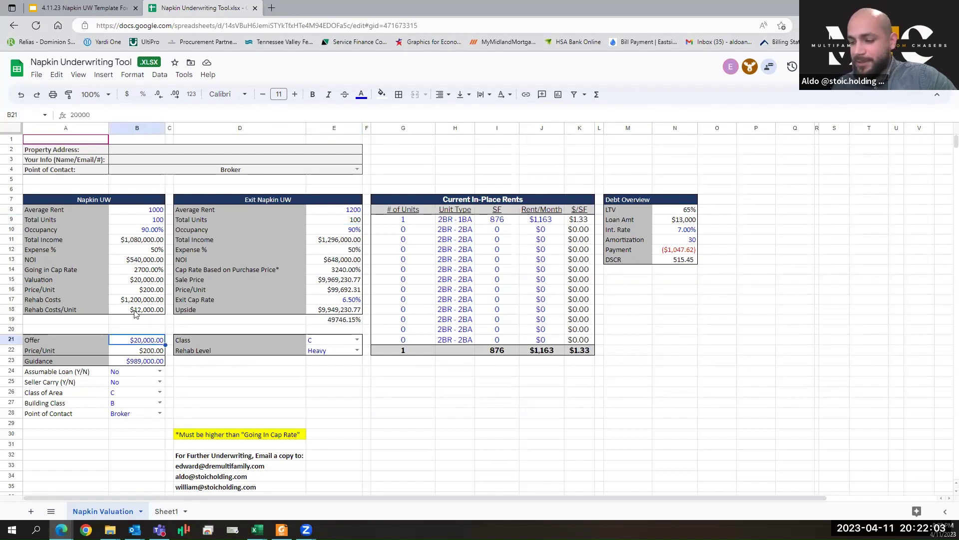
type("15,00")
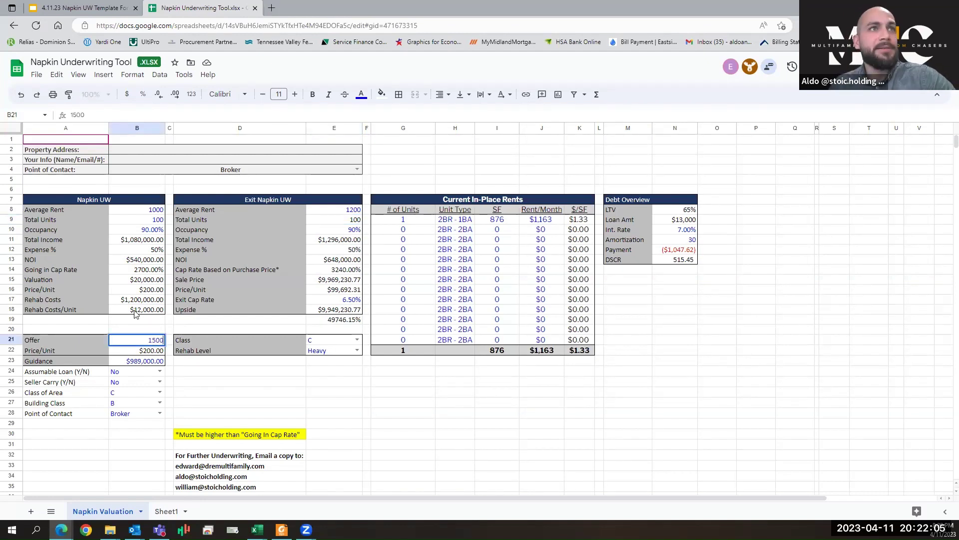
type("0,000")
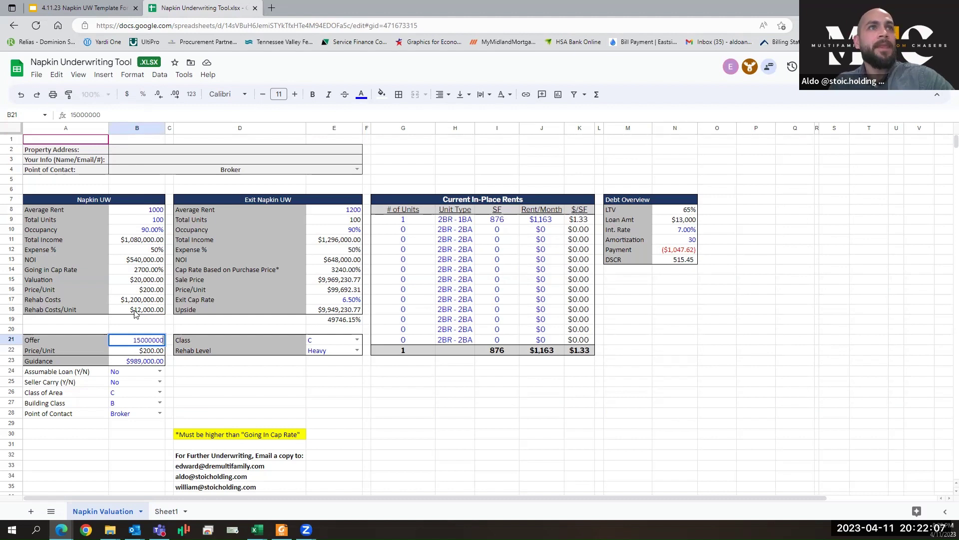
key("Return")
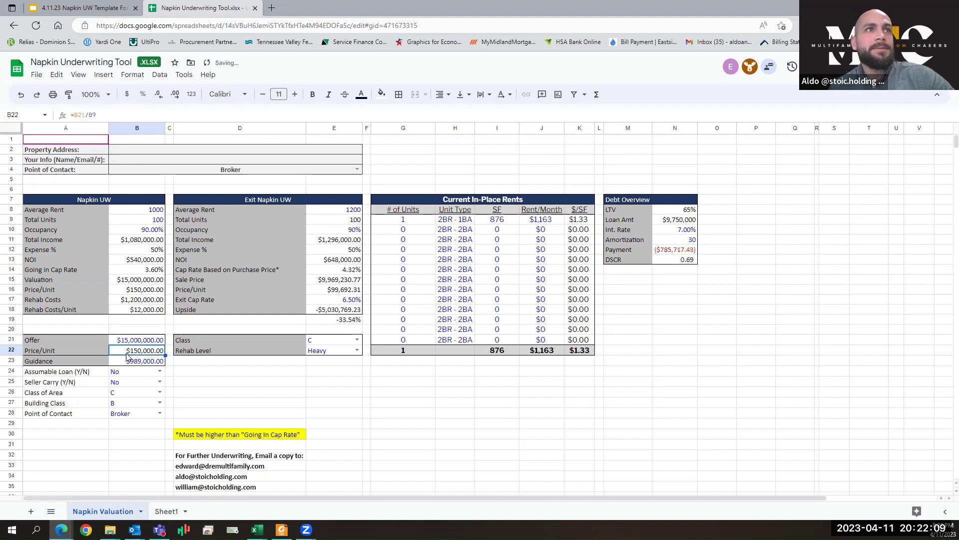
Lower the offer amount to 10,000,000
left_click(143, 340)
type("10,000,")
type("000")
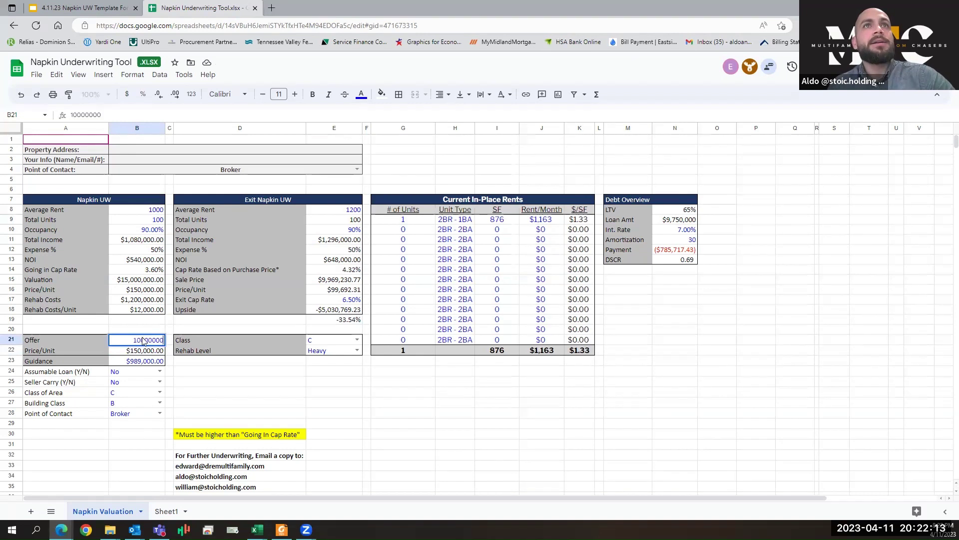
key("Return")
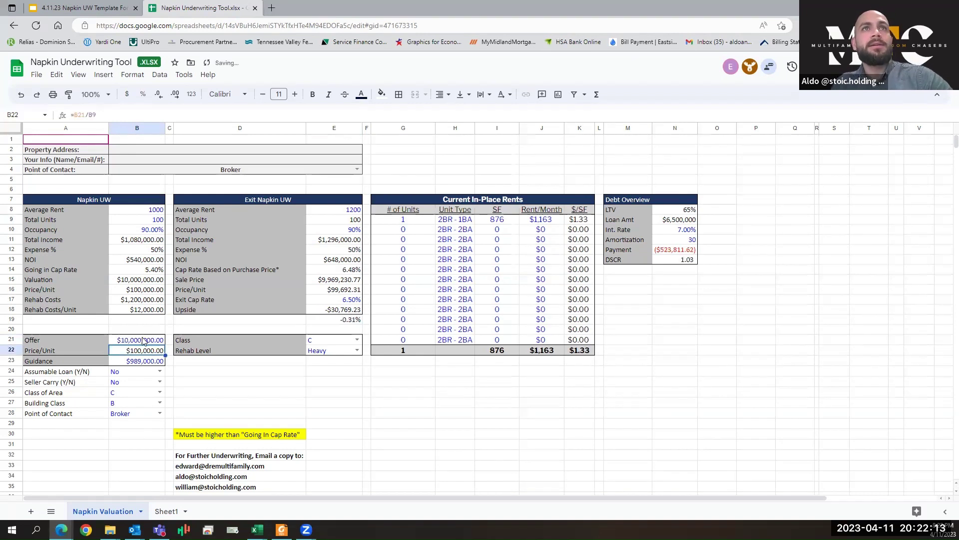
Examine how the offer and NOI drive the going-in cap rate and the exit cap rate based on purchase price
left_click(350, 270)
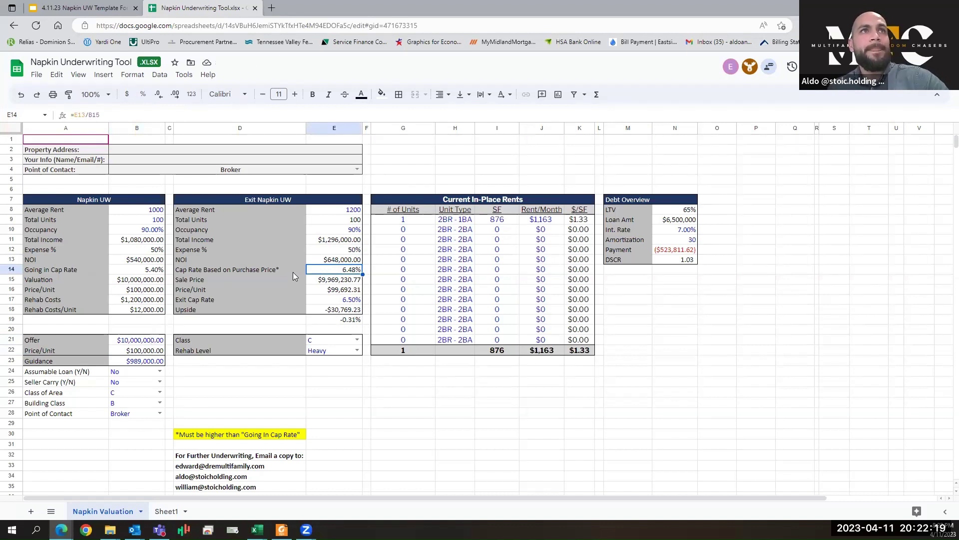
left_click(294, 270)
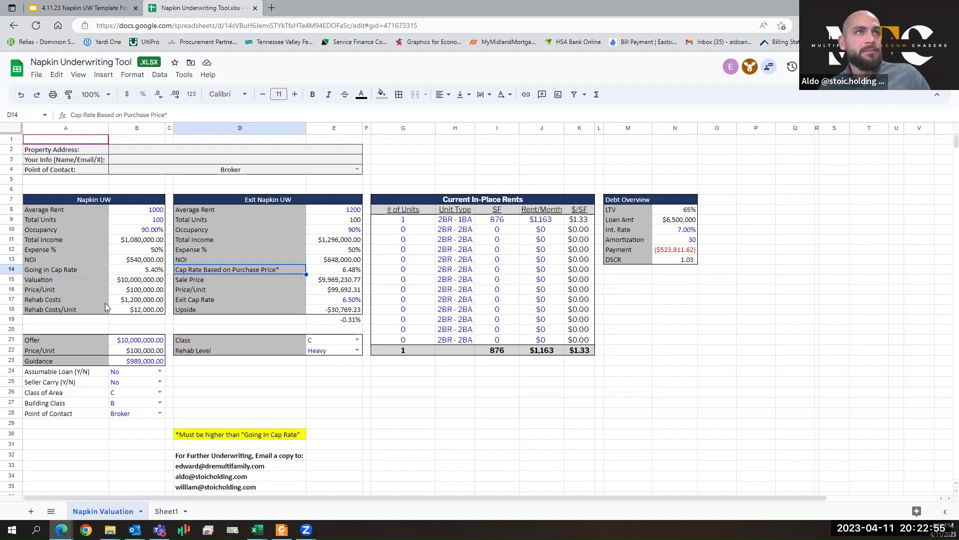
left_click(149, 344)
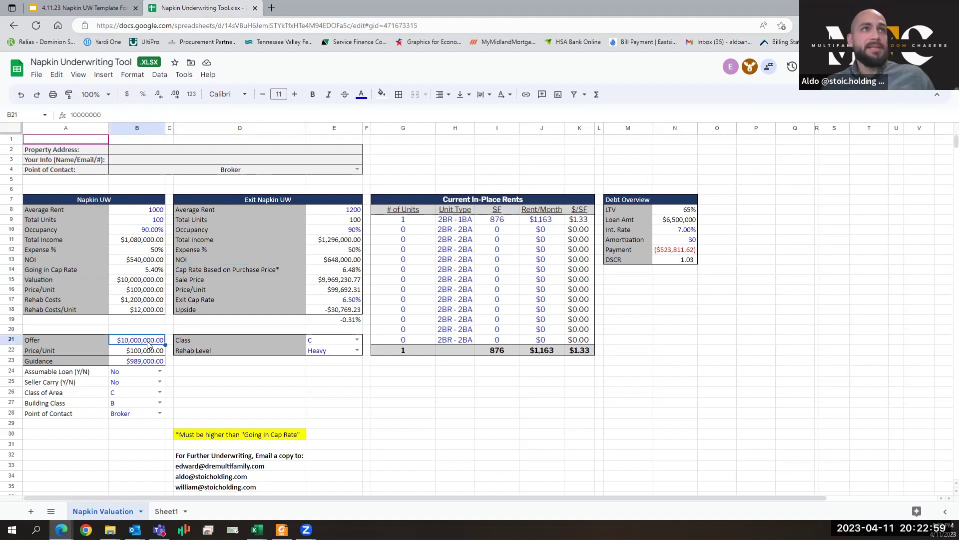
left_click(154, 273)
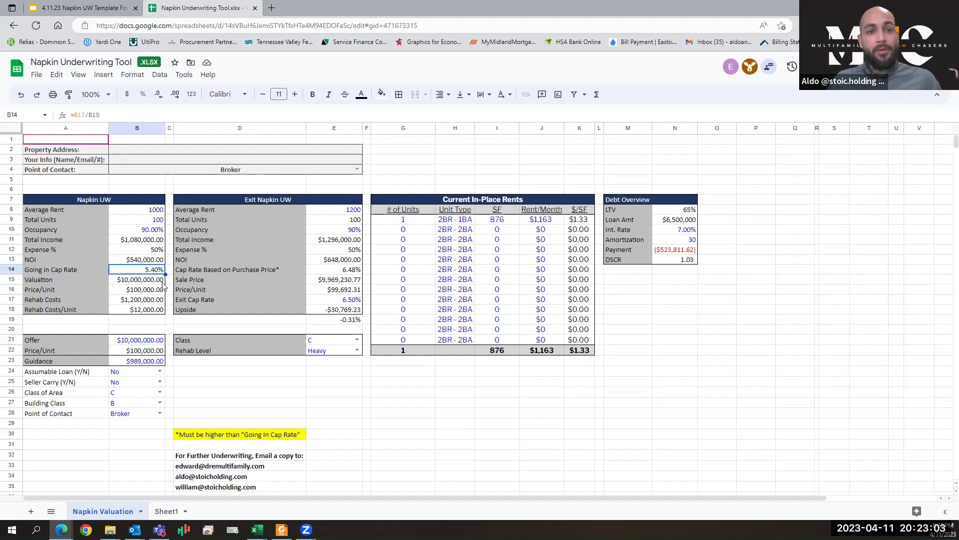
left_click(153, 262)
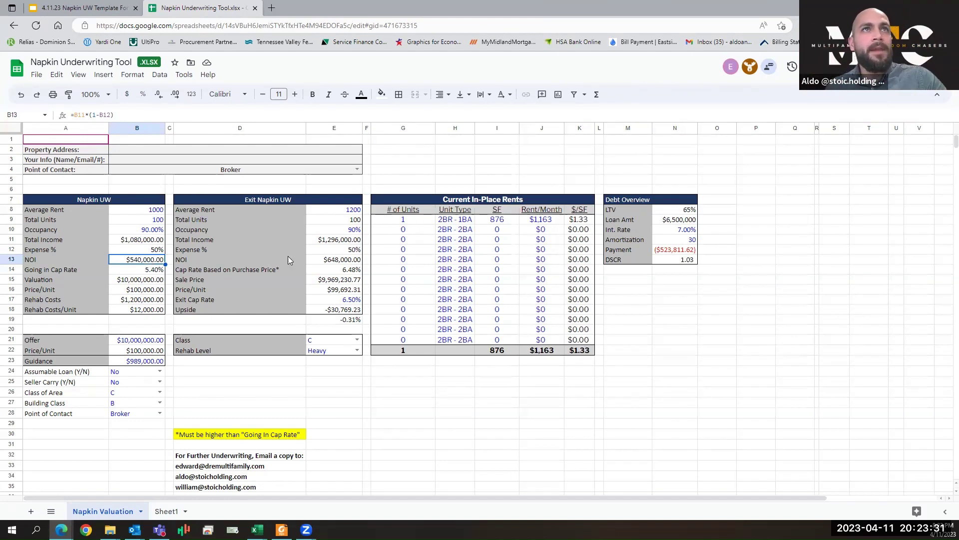
left_click(354, 270)
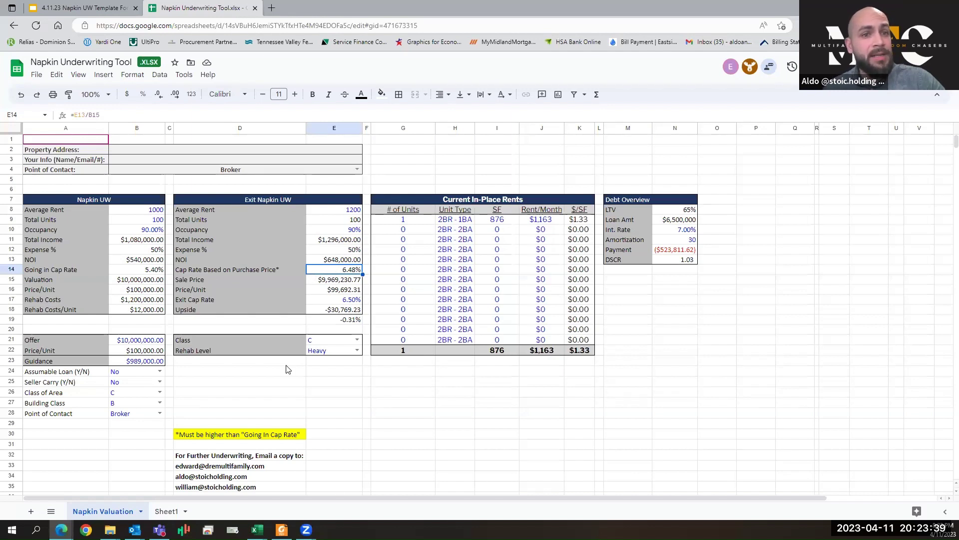
left_click(140, 339)
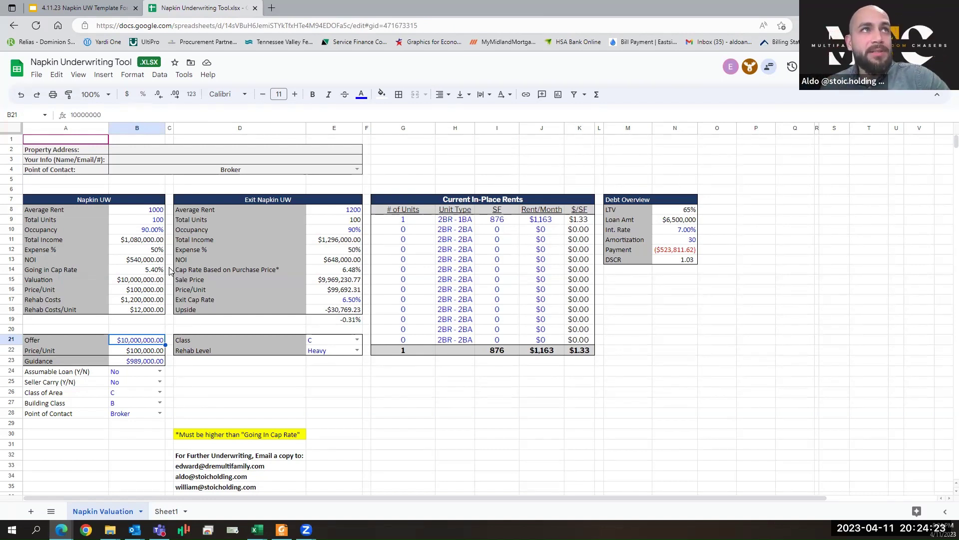
left_click(144, 272)
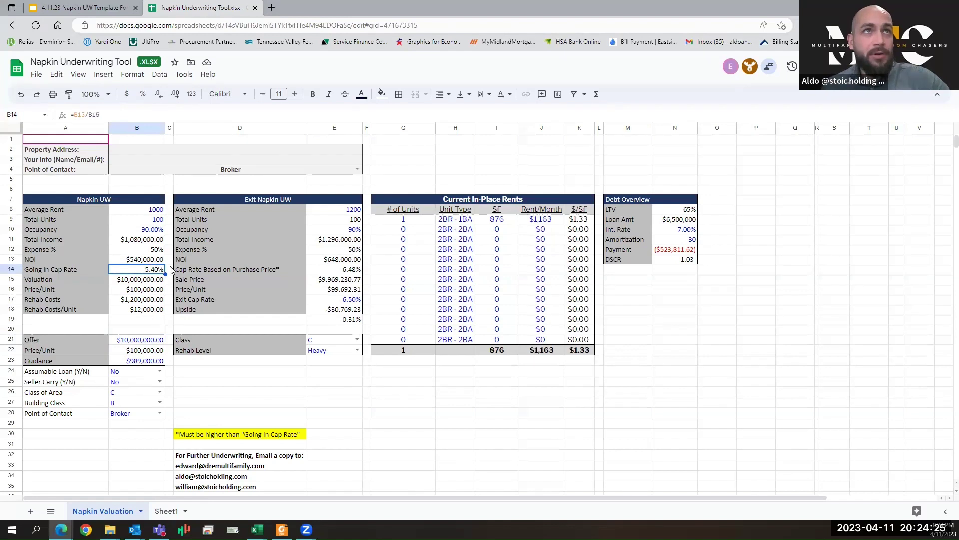
left_click(355, 275)
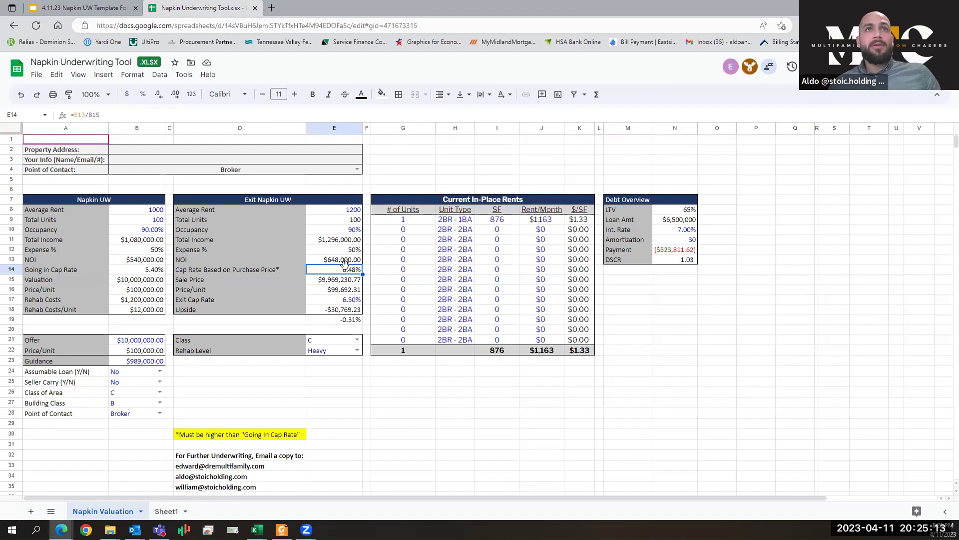
Examine the exit sale price formula, the exit cap rate it uses and the resulting upside
left_click(346, 280)
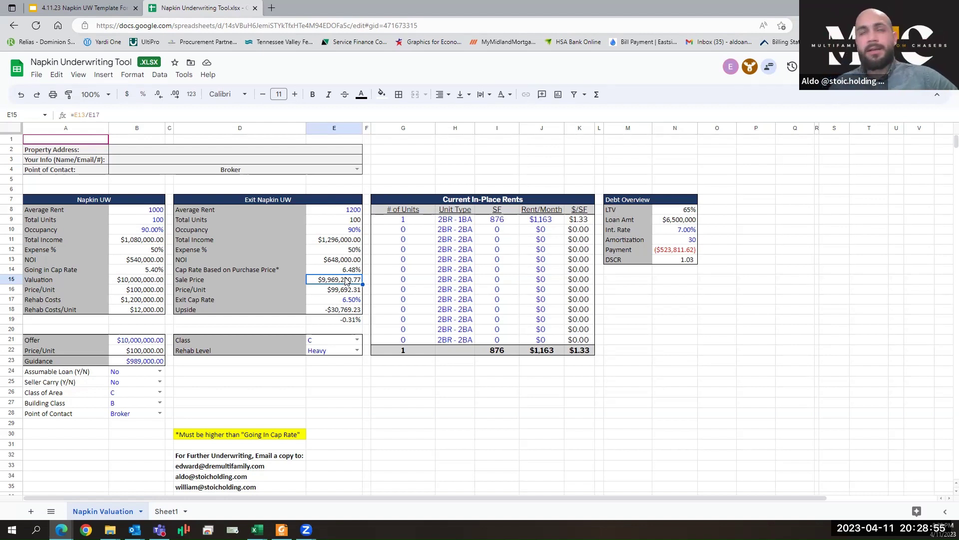
left_click(356, 300)
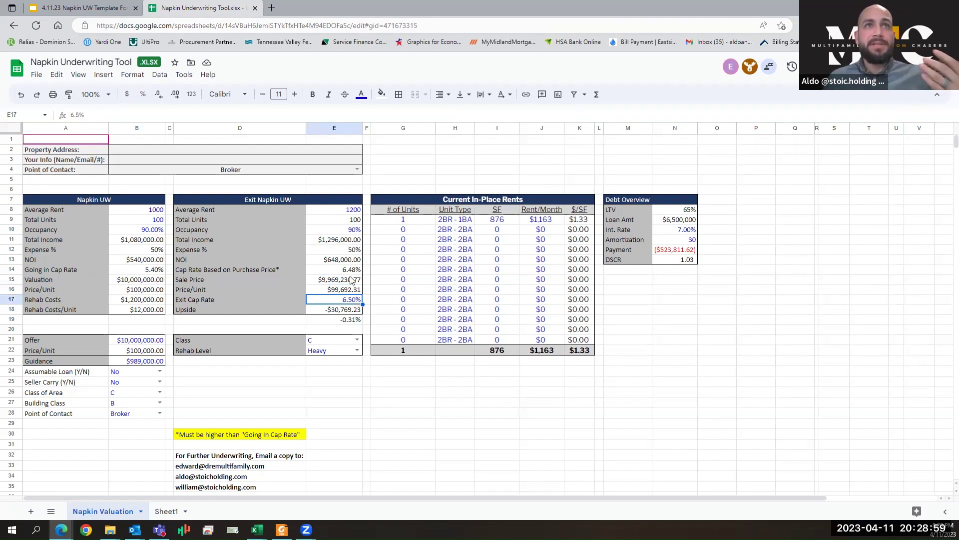
left_click(352, 280)
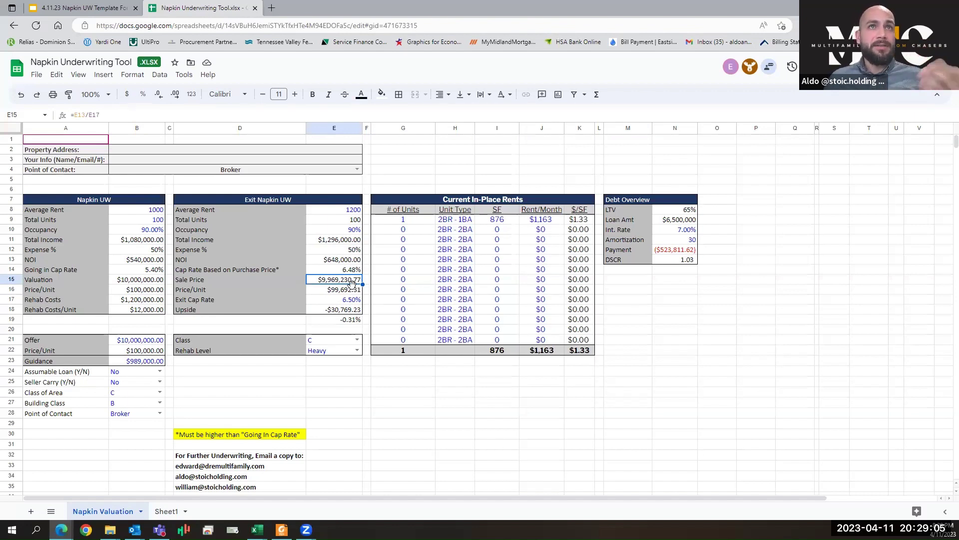
left_click(349, 310)
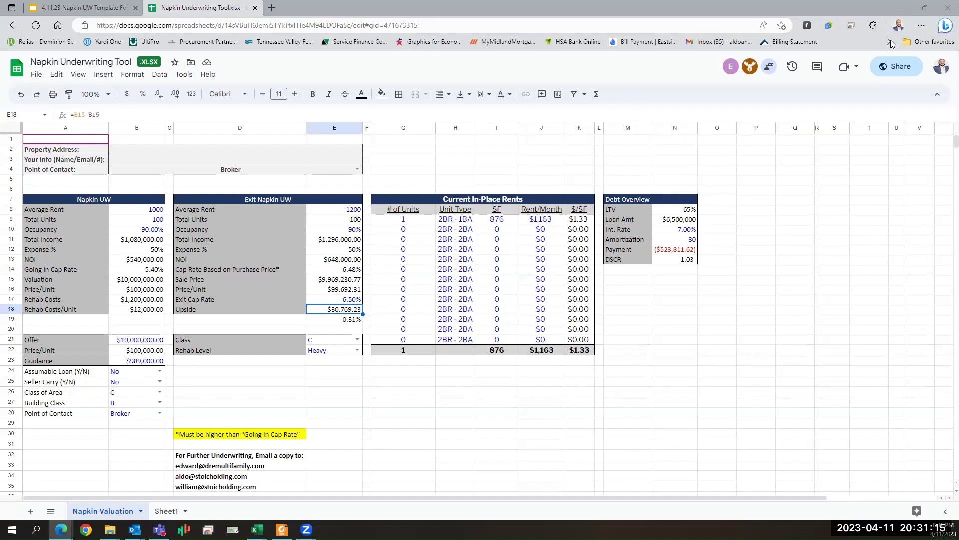
View the offering memorandum's underwriting assumptions, return to the underwriting sheet, and examine the Napkin UW NOI and rehab costs
key("alt+Tab")
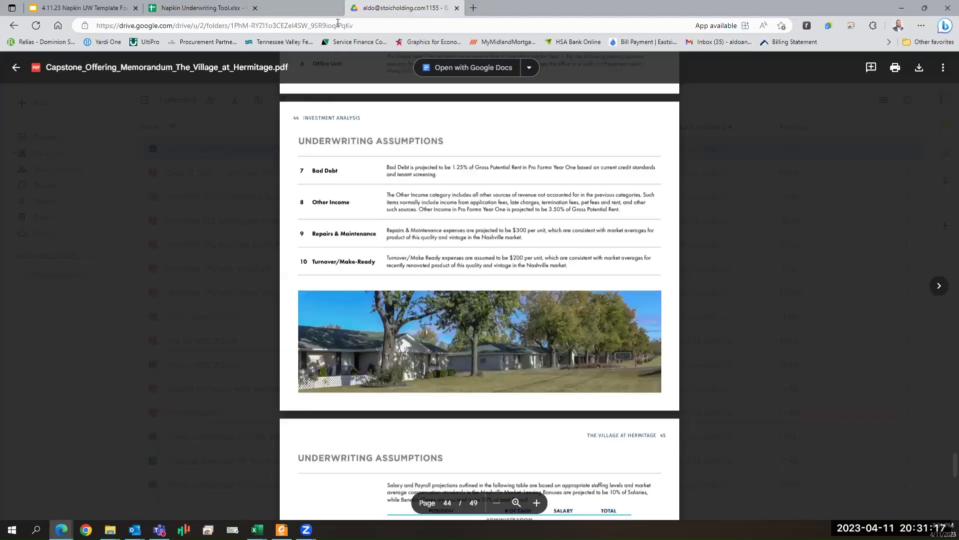
key("ctrl+shift+Tab")
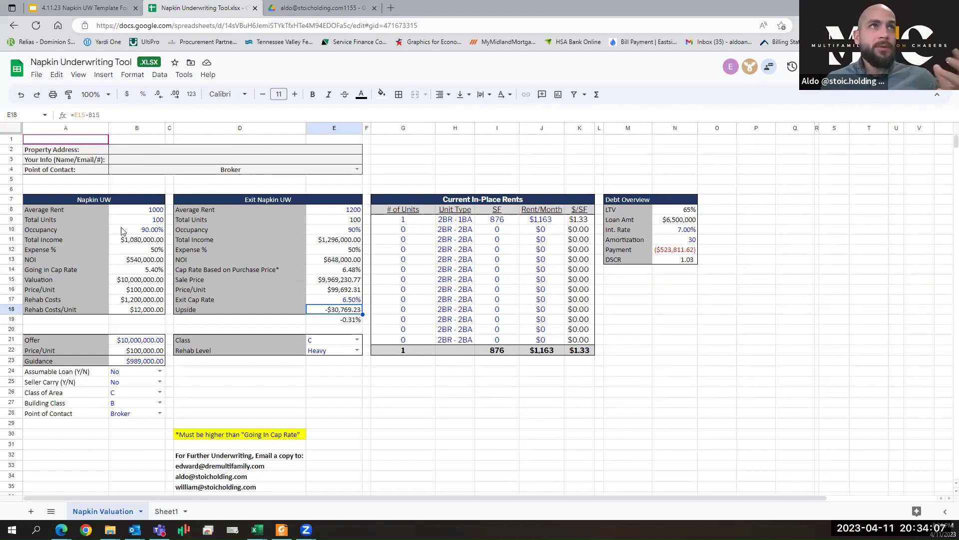
left_click(160, 263)
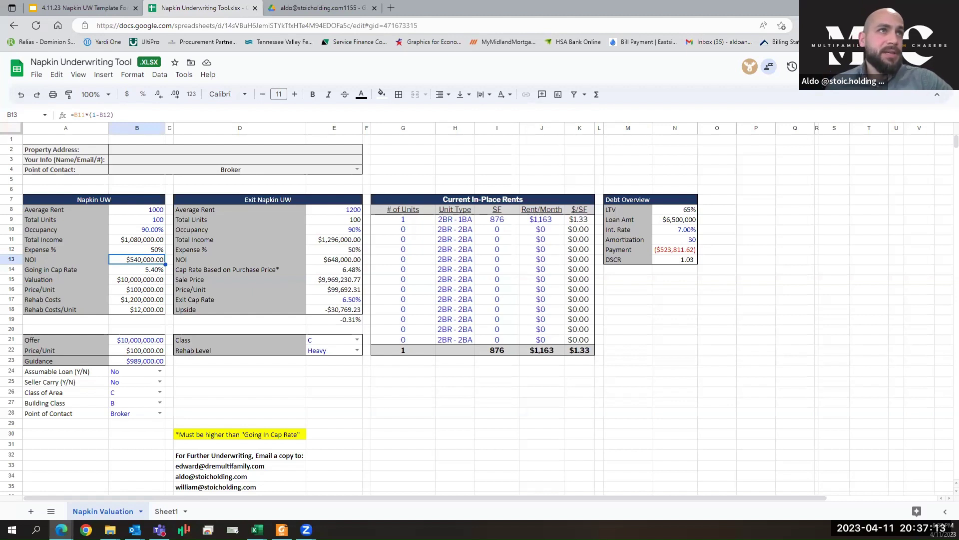
left_click(139, 302)
left_click_drag(139, 302, 141, 309)
left_click(144, 301)
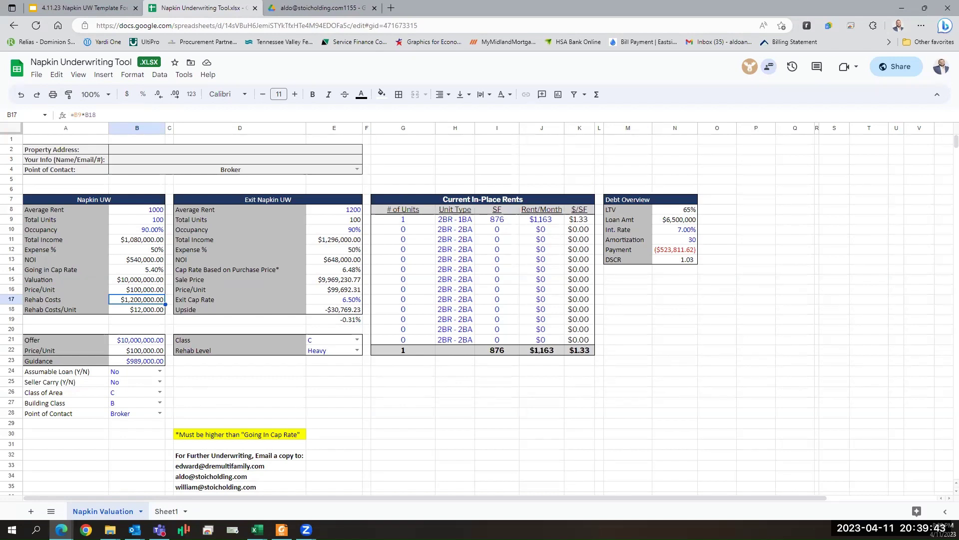
Set the guidance price below the offer to 12,000,000
left_click(138, 343)
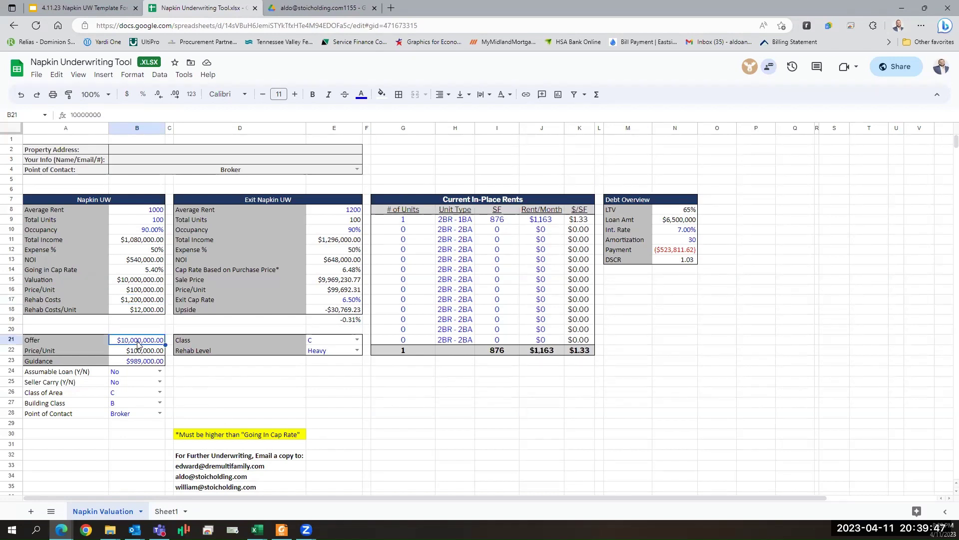
key("Down")
key("Down")
type("12000000")
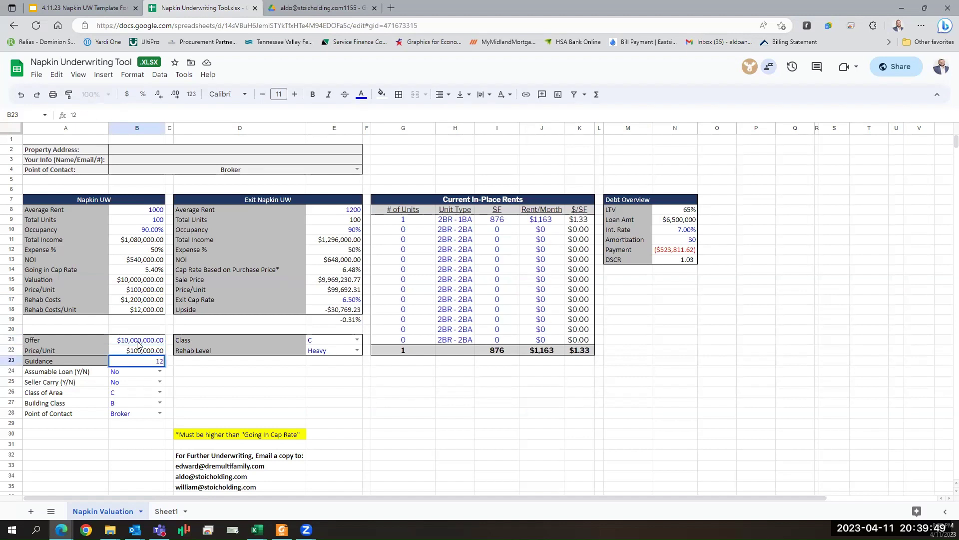
key("Return")
Set the offer amount to 12,000,000 to match the guidance, and select the Napkin UW total units value
key("Up")
key("Up")
key("Up")
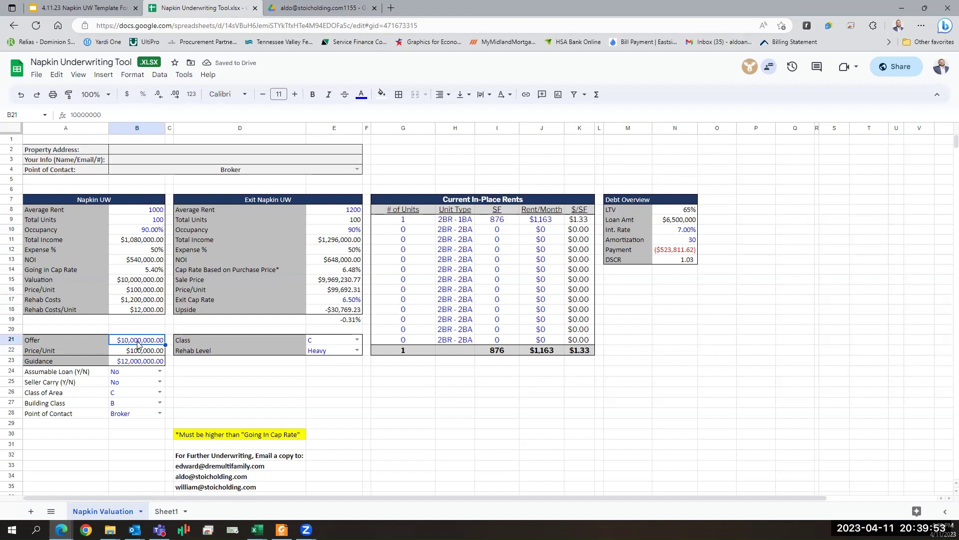
type("12000000")
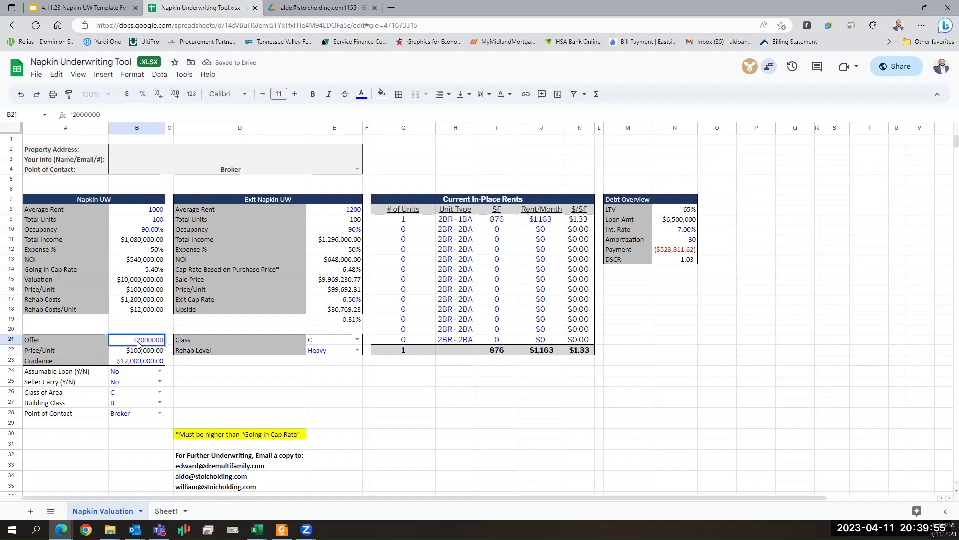
key("Return")
left_click(134, 220)
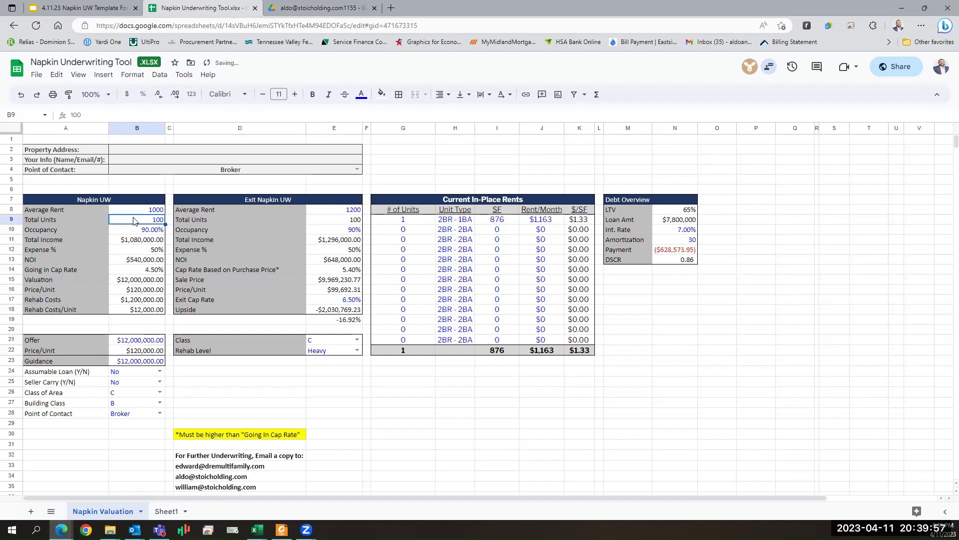
Set the Napkin UW total units to 78 and select the Napkin UW average rent
type("78")
key("Return")
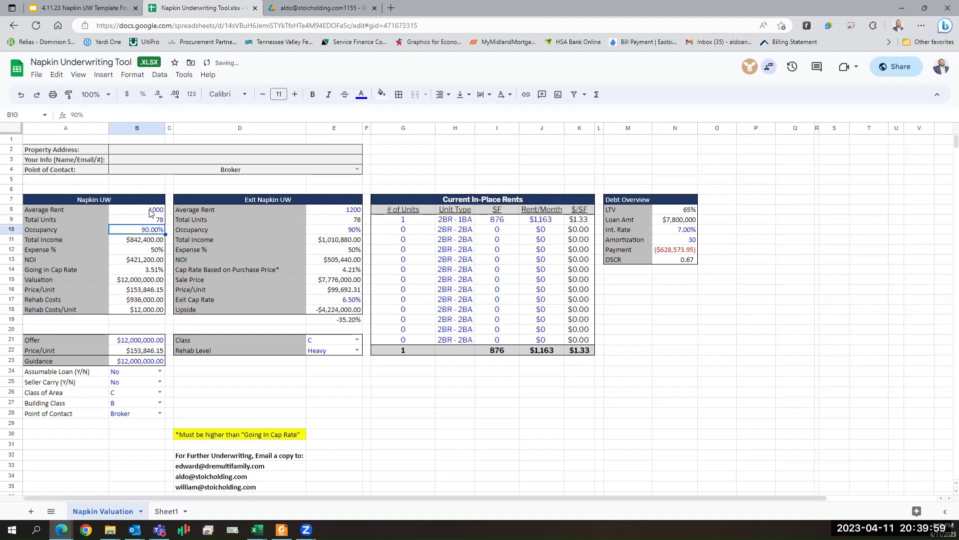
left_click(151, 210)
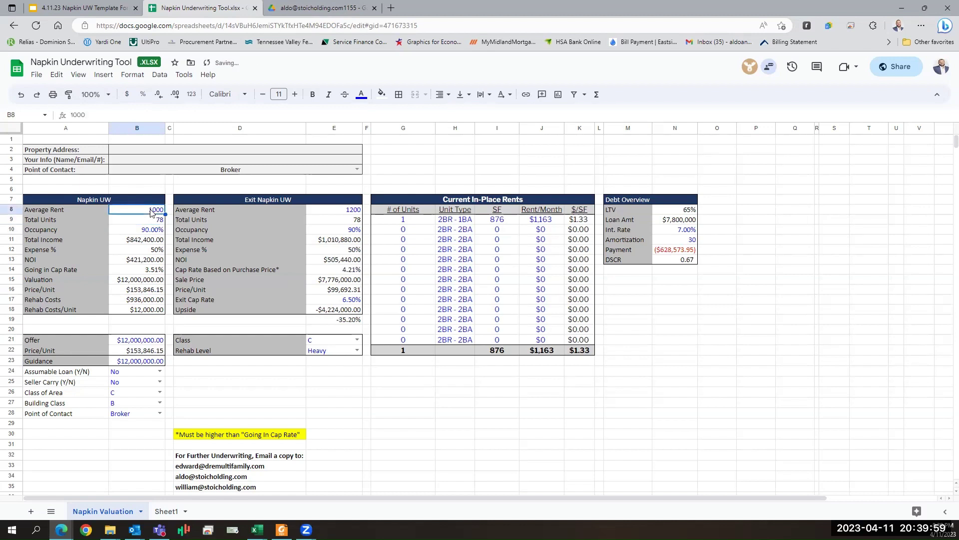
Read through the underwriting assumptions and offering details in the Village at Hermitage offering memorandum, and return to the underwriting sheet
left_click(318, 13)
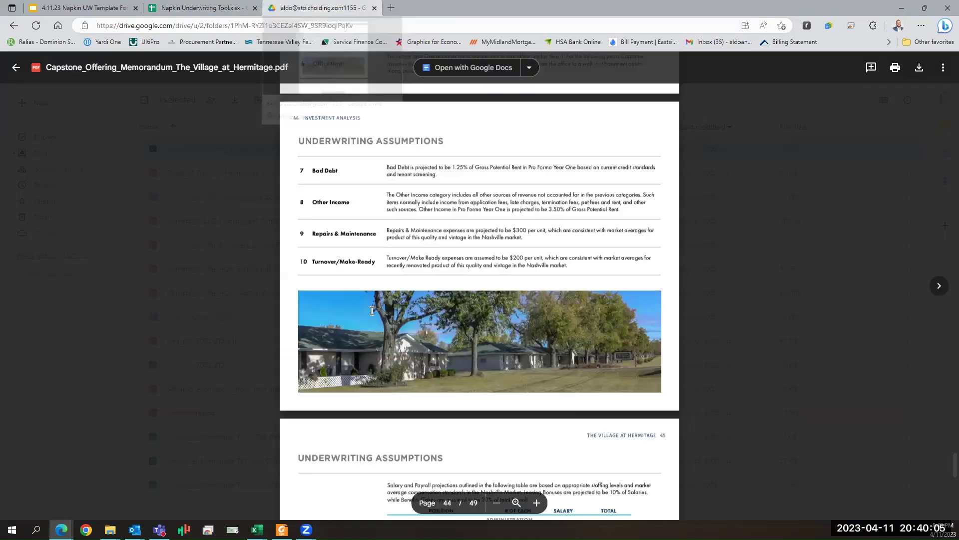
scroll(377, 299, "down", 5)
scroll(377, 298, "down", 15)
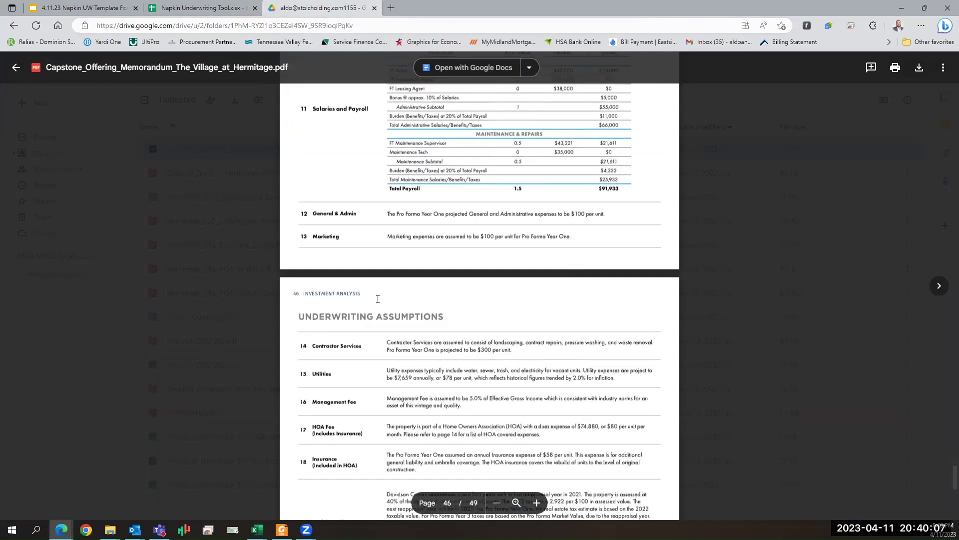
scroll(389, 304, "down", 5)
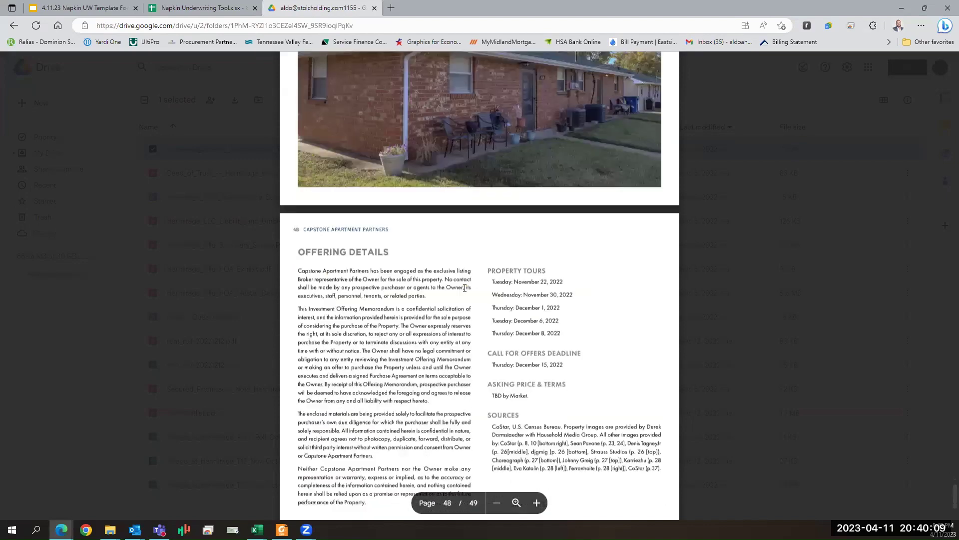
scroll(468, 289, "up", 20)
scroll(469, 288, "up", 20)
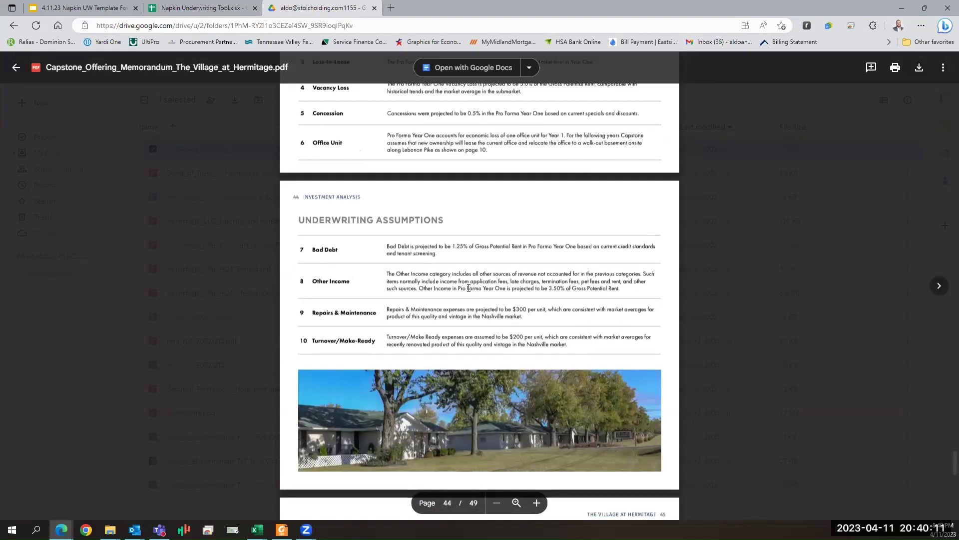
left_click(202, 4)
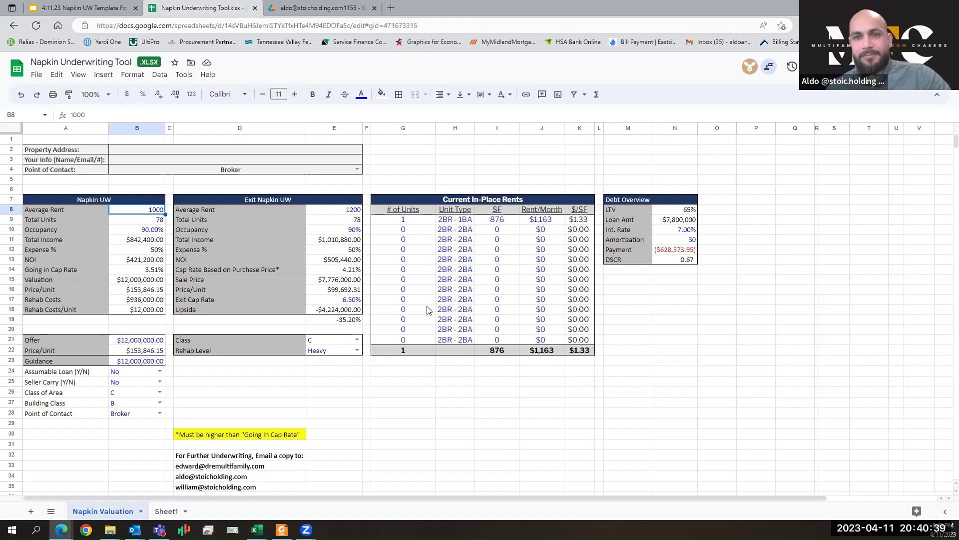
Consult the current market rents in the memorandum's unit mix table and set the Napkin UW average rent to 1150
left_click(684, 230)
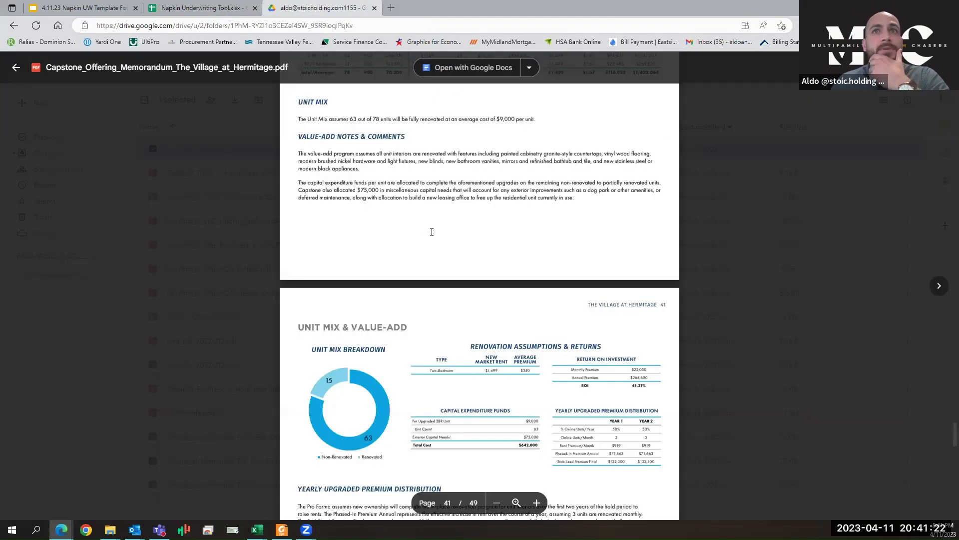
left_click(314, 6)
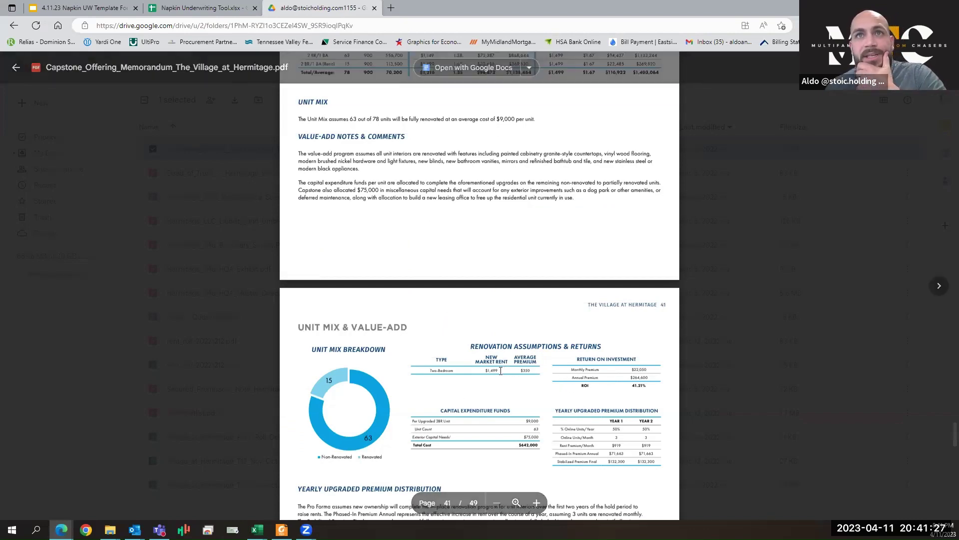
scroll(499, 371, "up", 4)
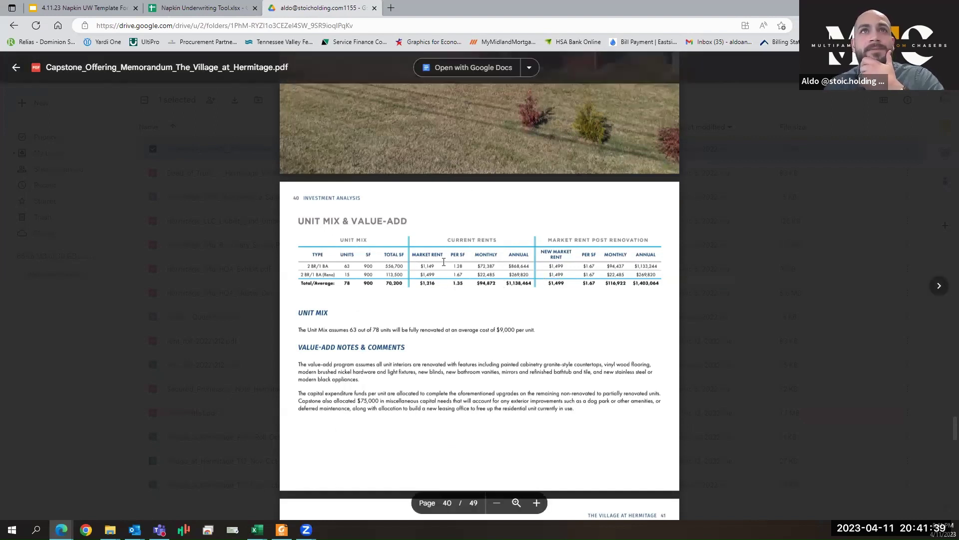
left_click(212, 11)
left_click(148, 214)
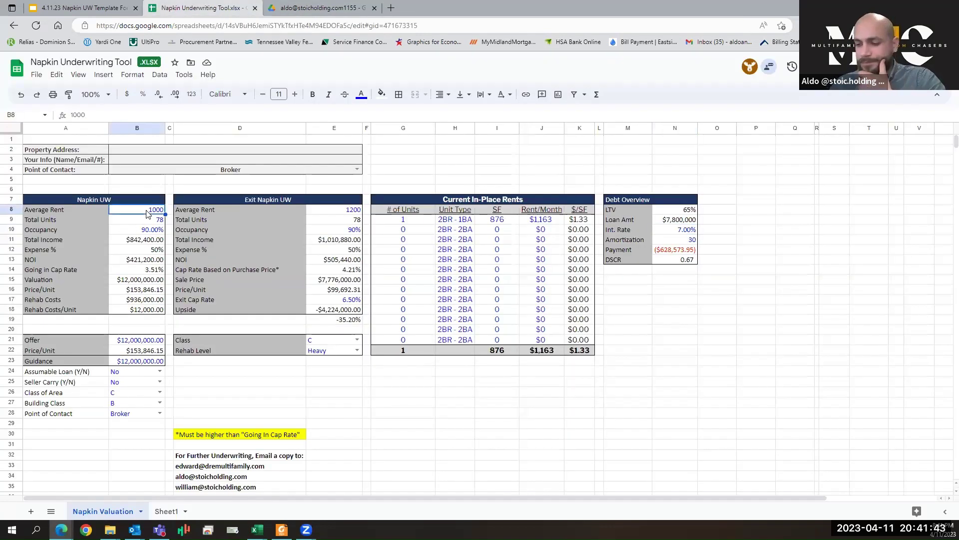
type("1150")
key("Return")
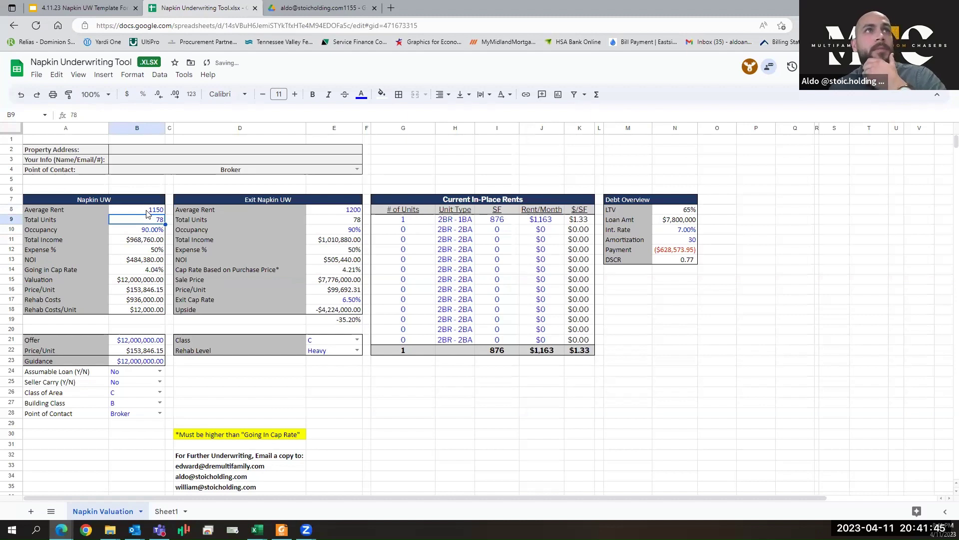
Check the memorandum's pages around the unit mix and investment analysis, and set the Napkin UW occupancy to 95%
left_click(159, 232)
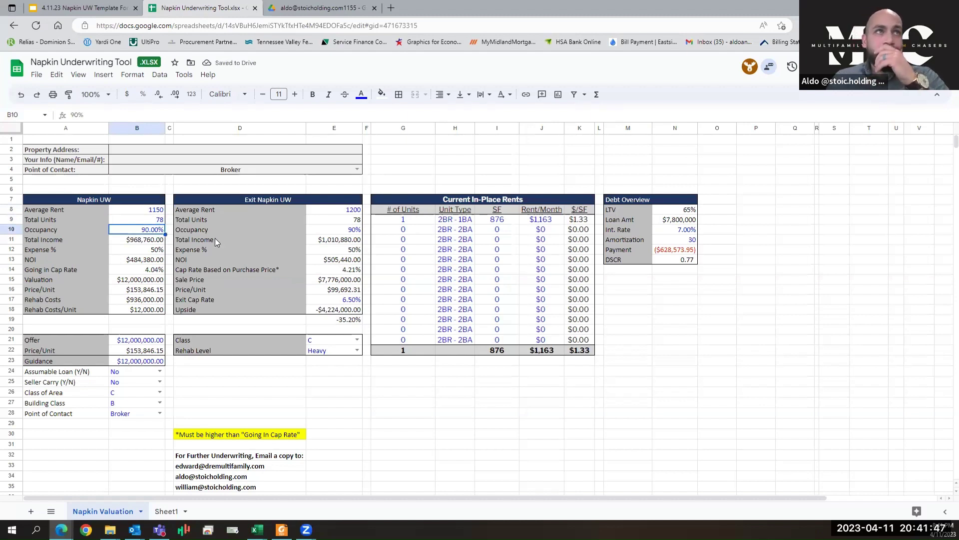
left_click(329, 6)
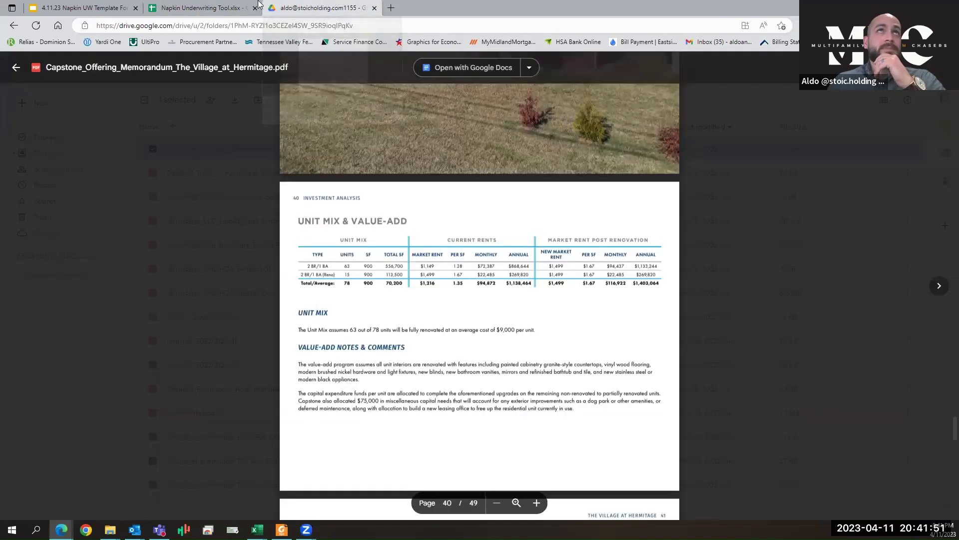
mouse_move(224, 4)
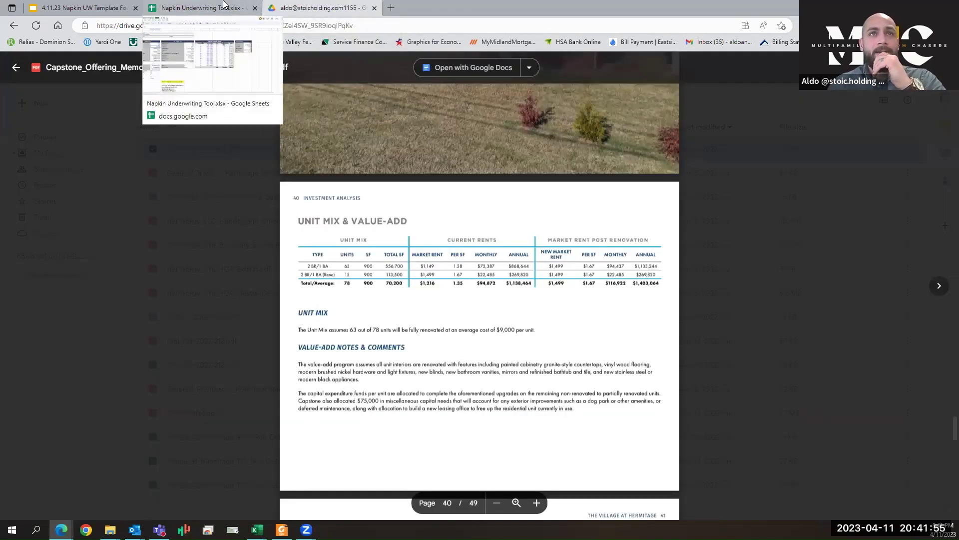
left_click(224, 7)
left_click(315, 9)
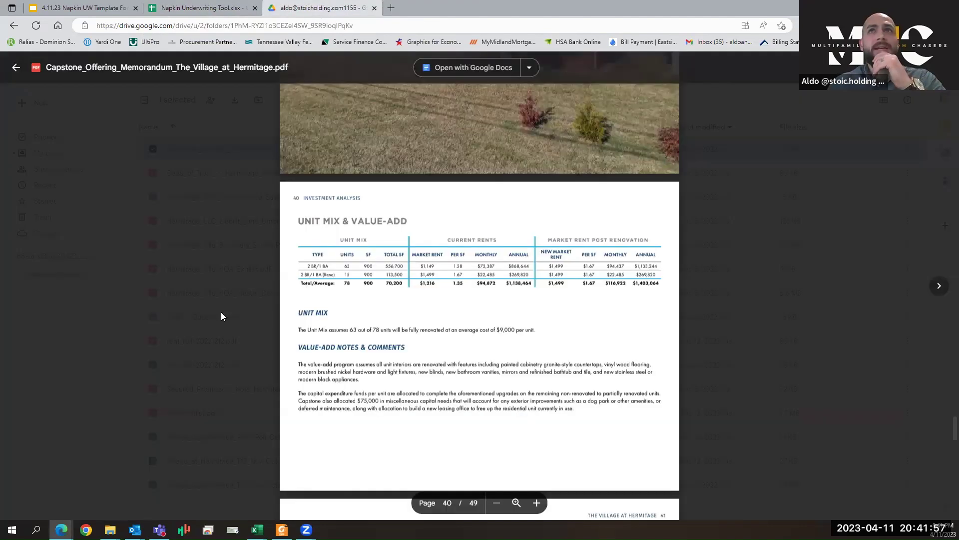
scroll(221, 312, "up", 10)
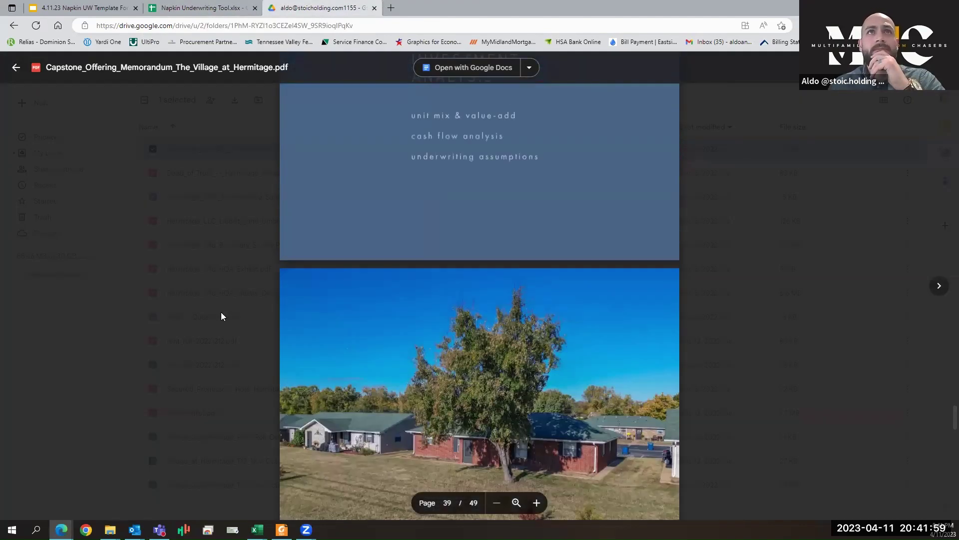
scroll(220, 317, "up", 8)
scroll(225, 303, "down", 8)
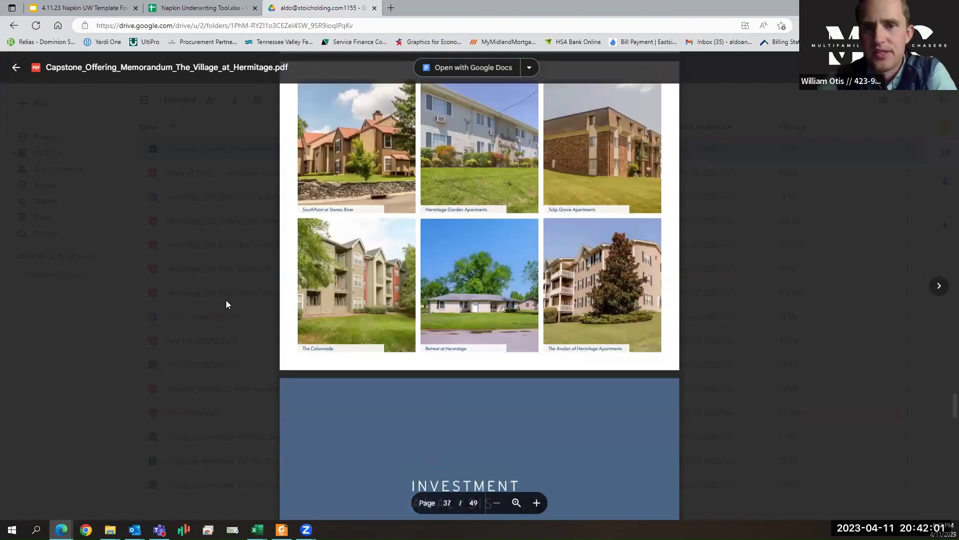
scroll(226, 304, "down", 8)
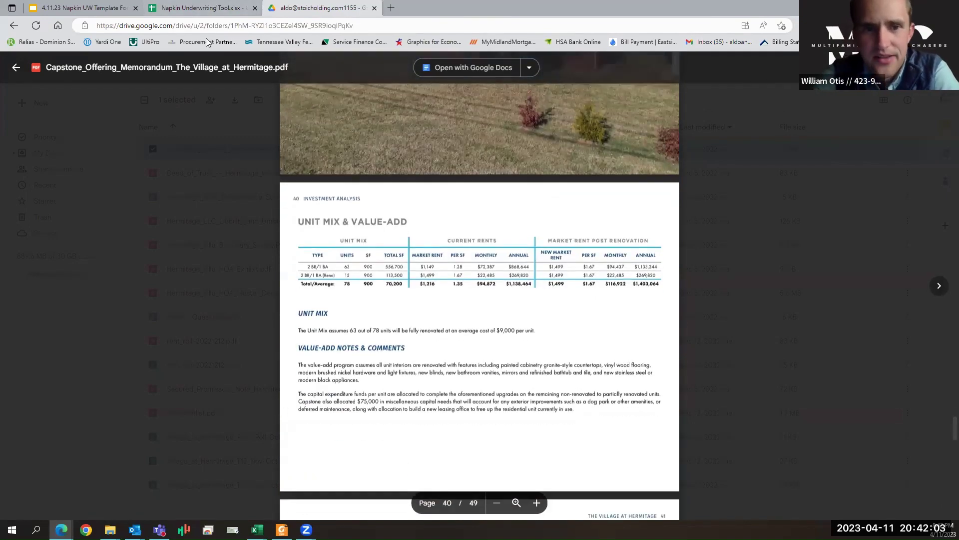
left_click(203, 7)
type("95")
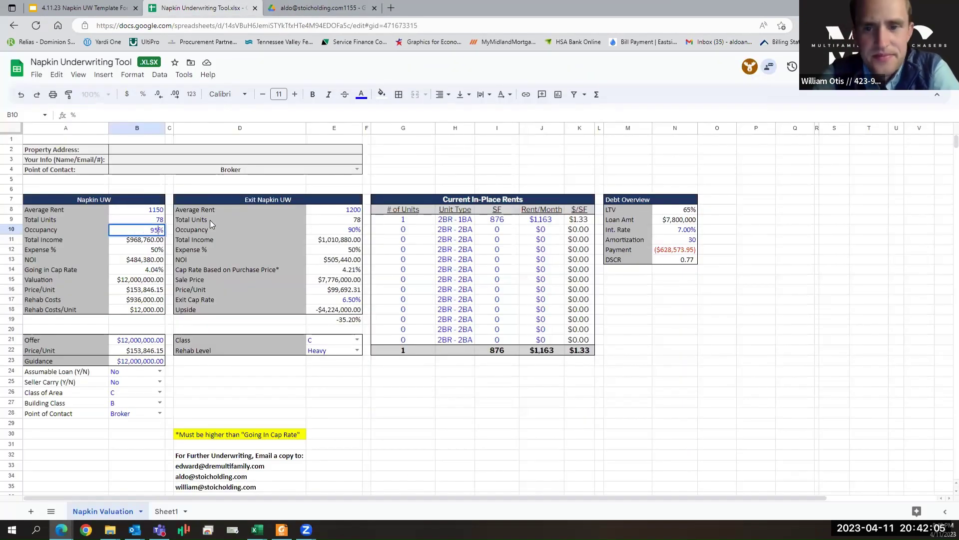
key("Return")
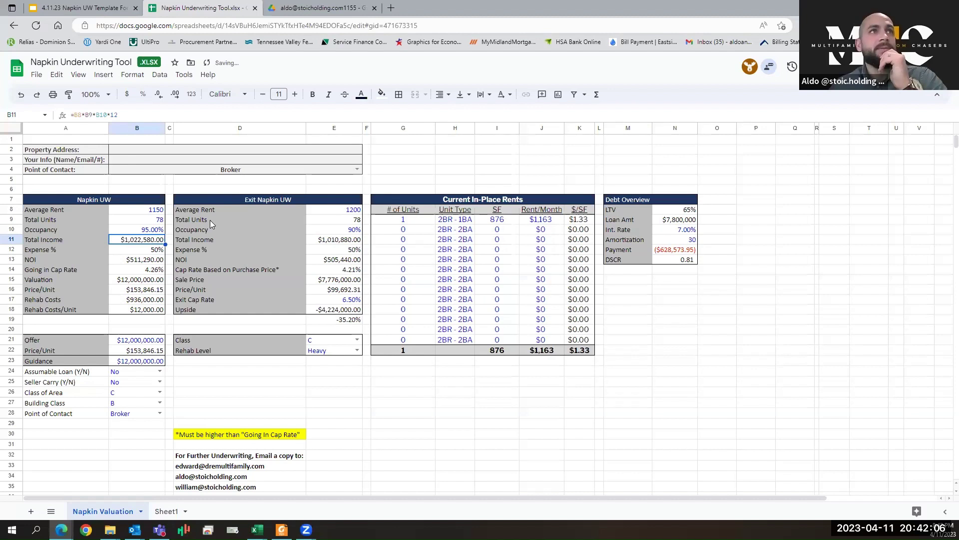
Check the Napkin UW expense percentage formula and set the rehab level to Moderate
left_click(158, 252)
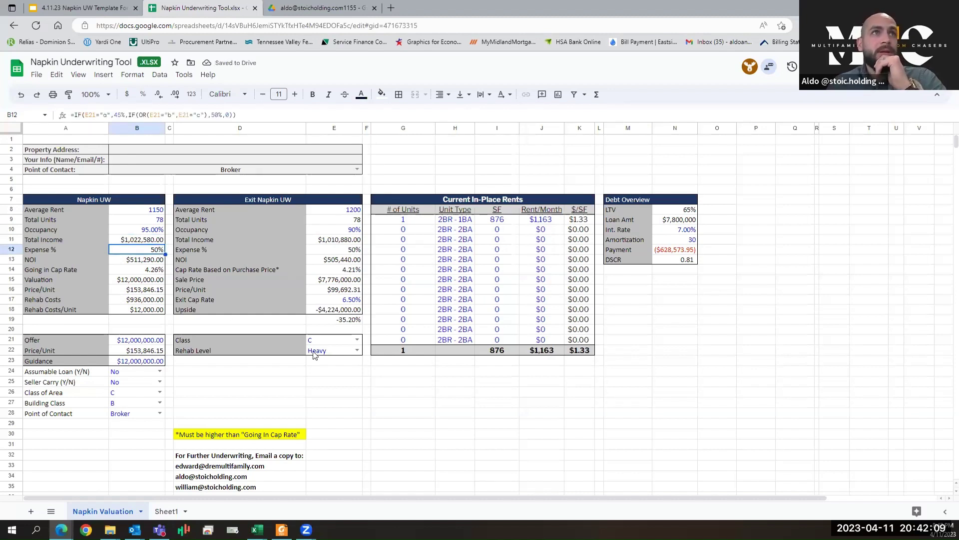
left_click(357, 350)
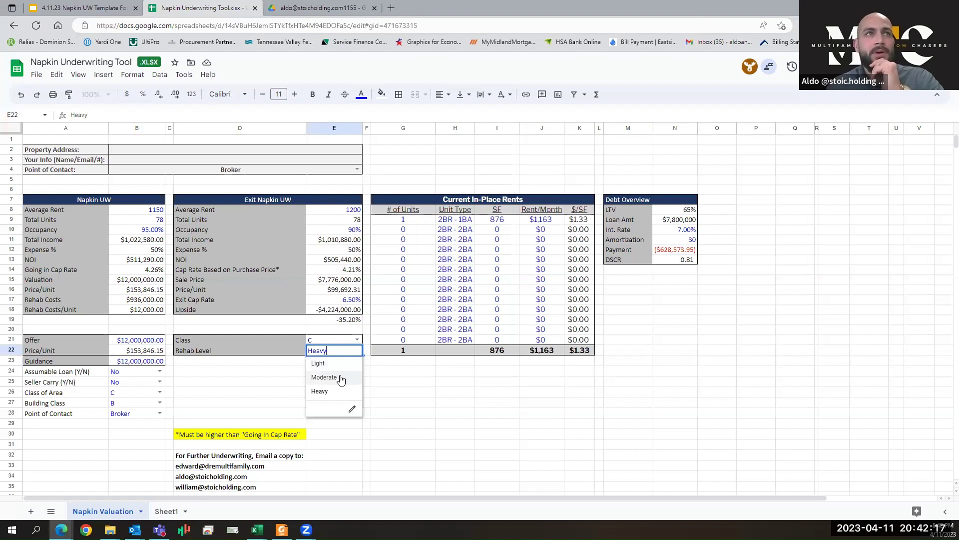
left_click(340, 378)
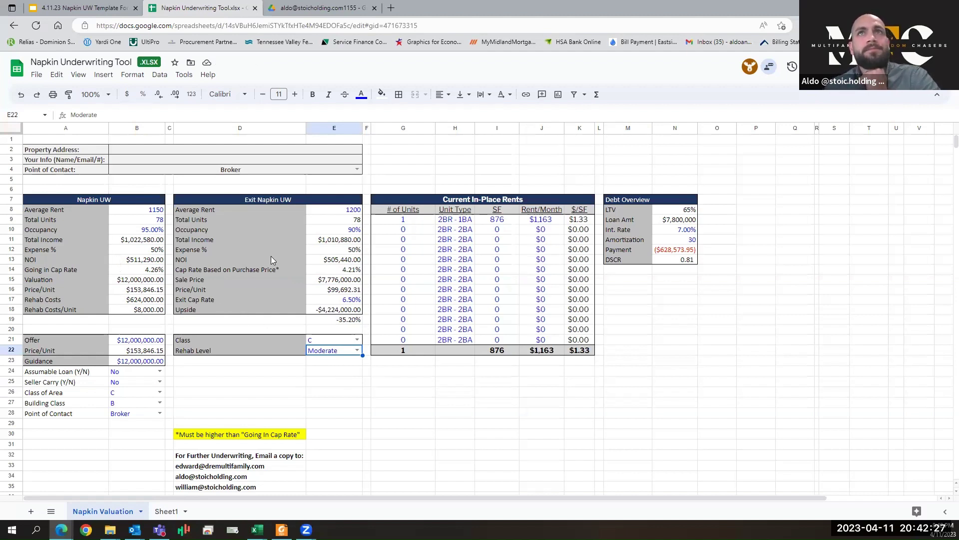
Inspect the going-in cap rate and set the debt overview's interest rate to 3.25%
left_click(538, 222)
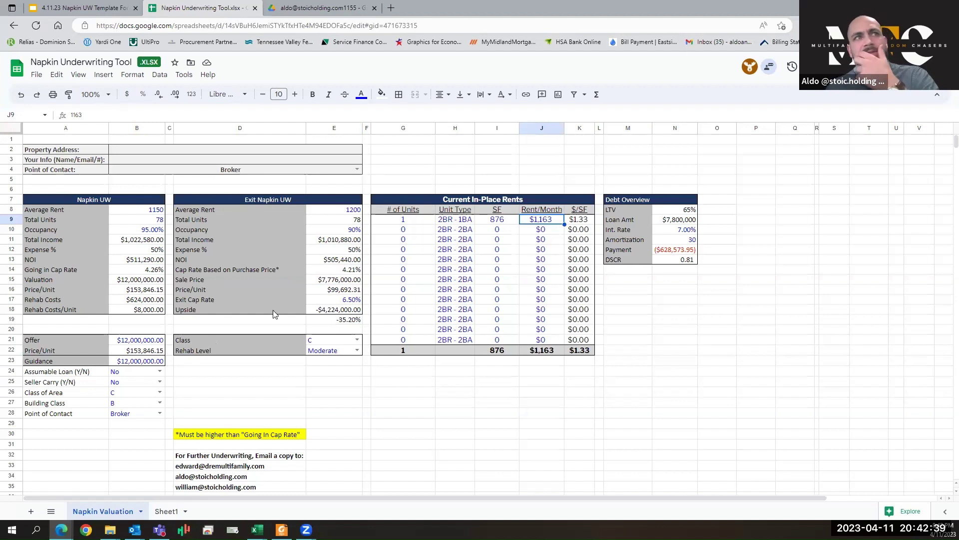
left_click(146, 274)
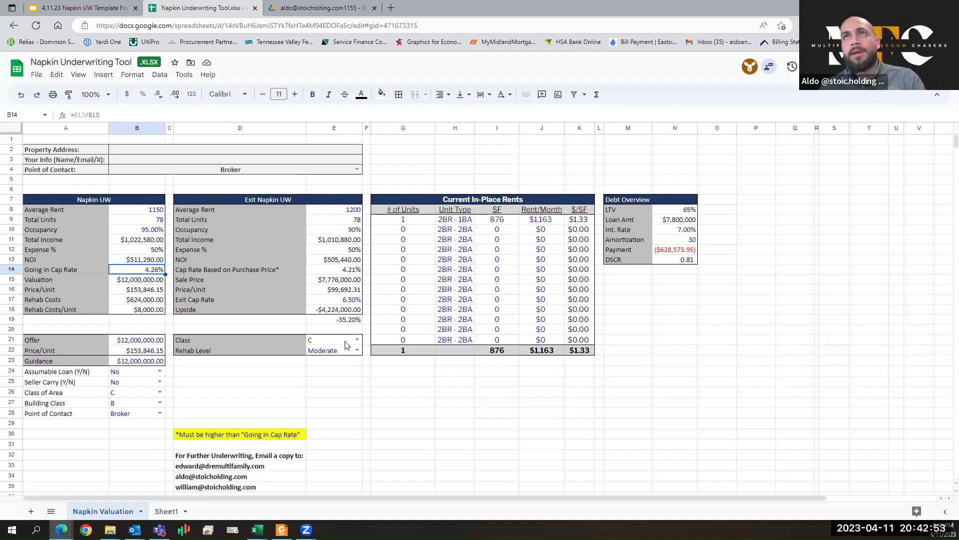
left_click(692, 233)
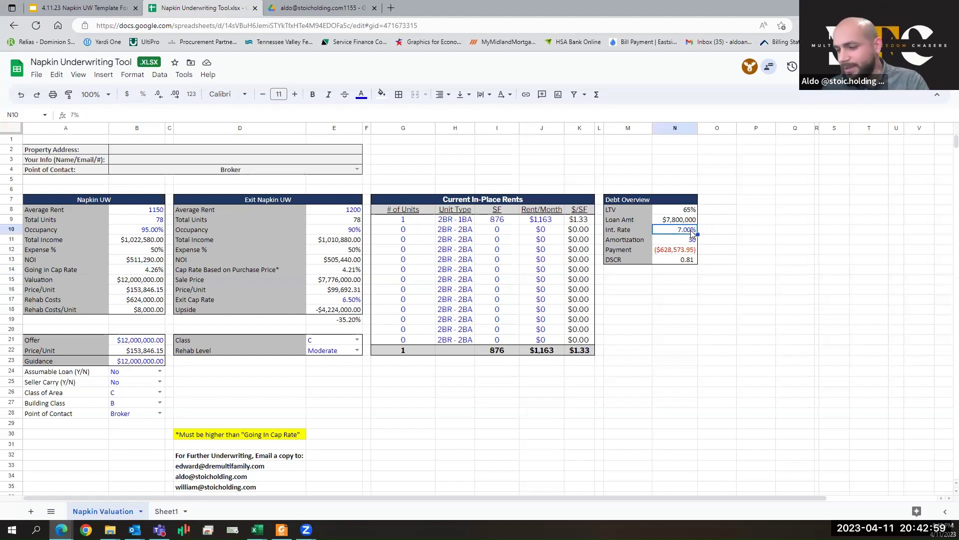
type("3.25")
key("Return")
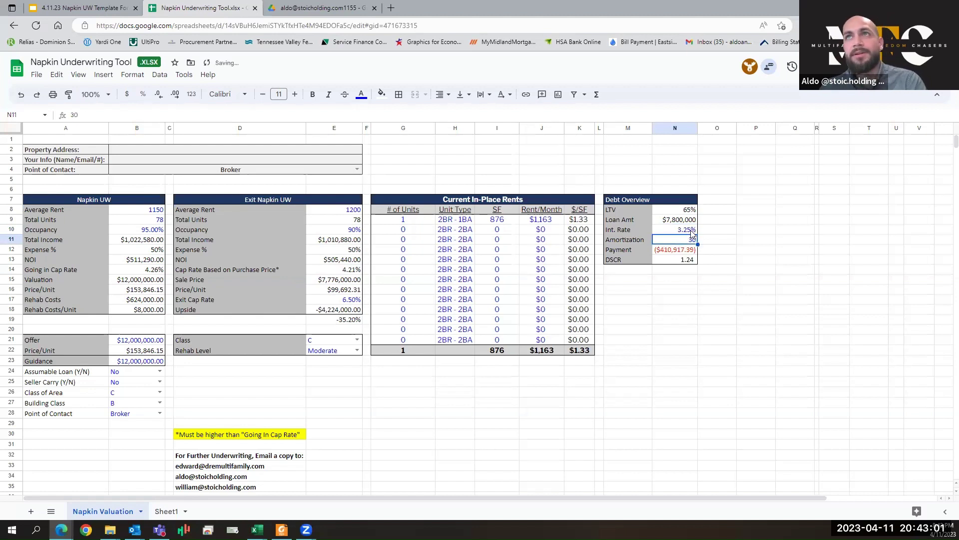
Set the loan-to-value ratio in the debt overview to 55%
key("Up")
key("Up")
key("Up")
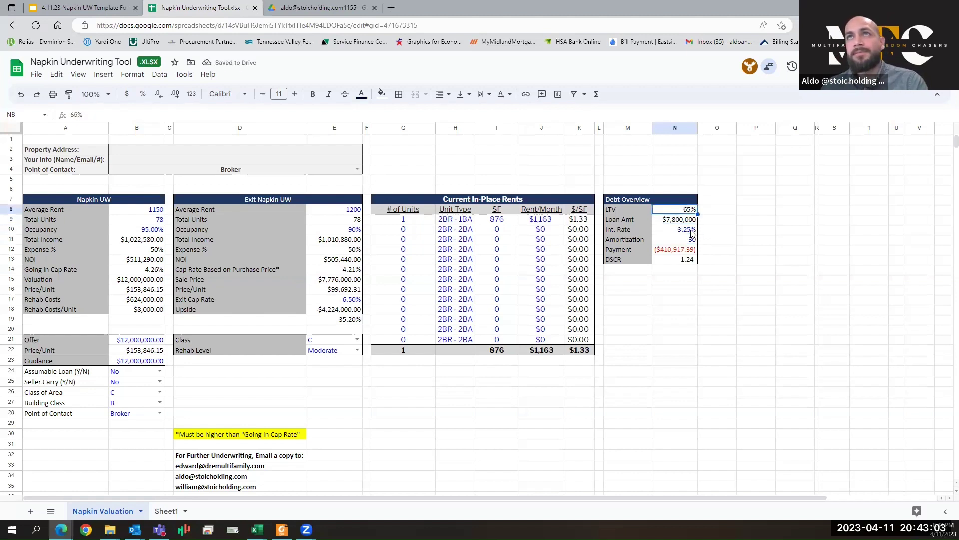
type("55")
key("Return")
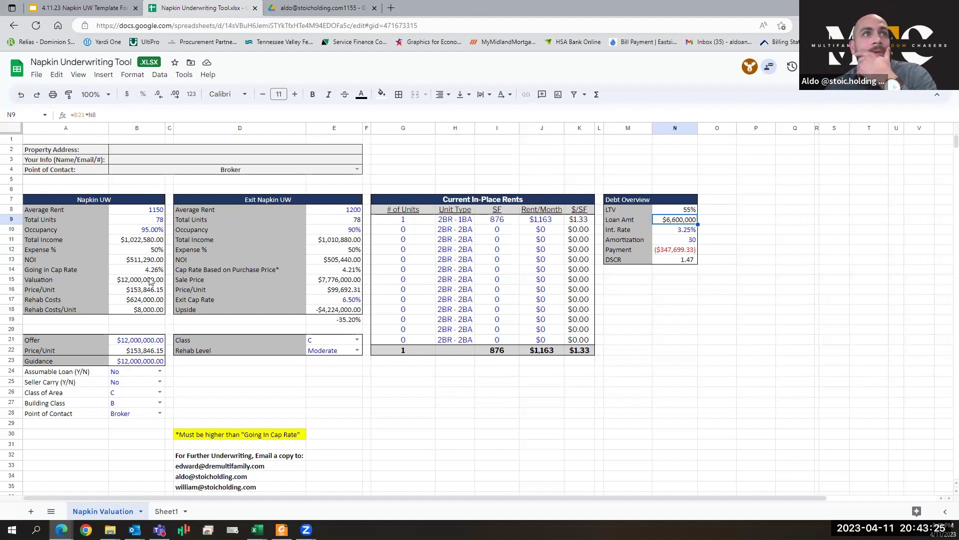
Set the Exit Napkin UW average rent to 1499 and its occupancy to 95%
left_click(361, 206)
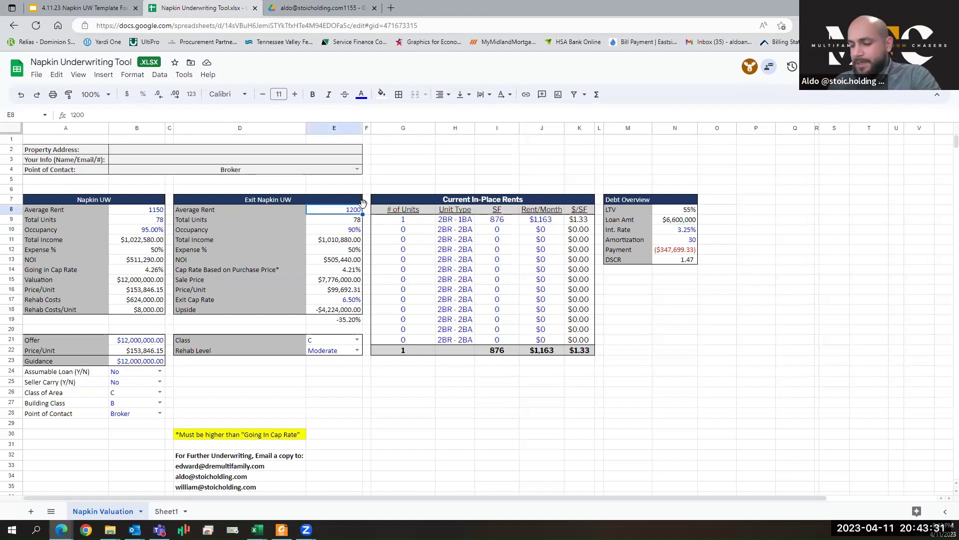
type("1499")
key("Return")
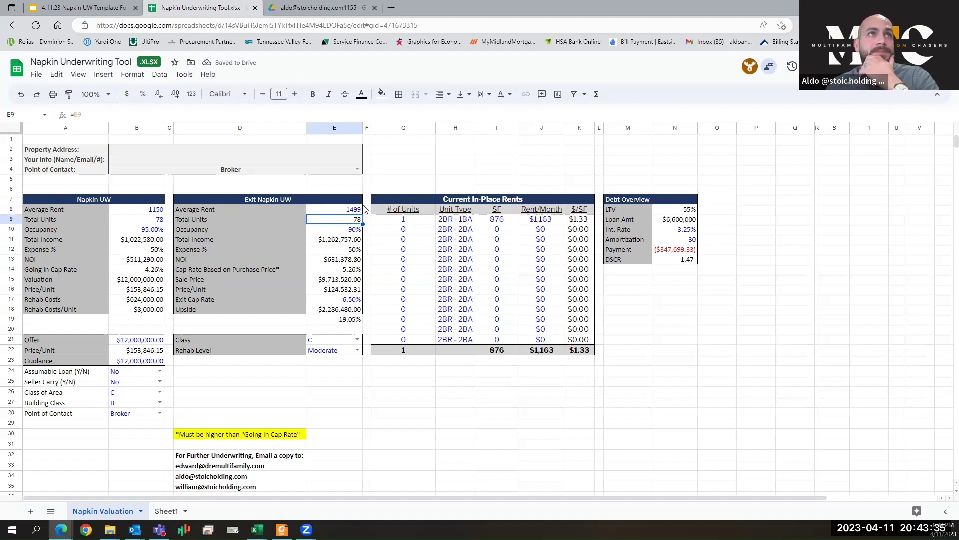
key("Down")
type("95")
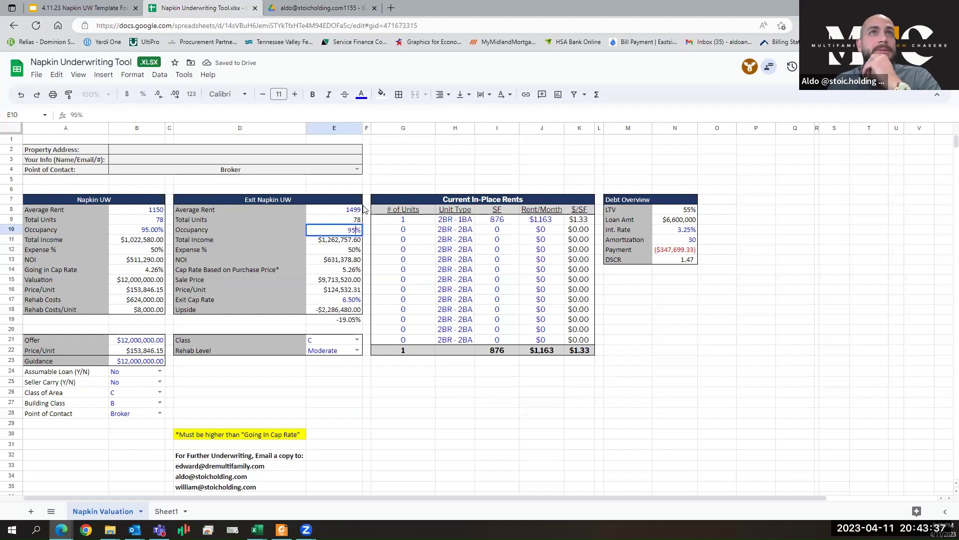
key("Return")
Compare the Napkin UW NOI with the Exit Napkin UW NOI
key("Down")
key("Down")
key("Left")
key("Left")
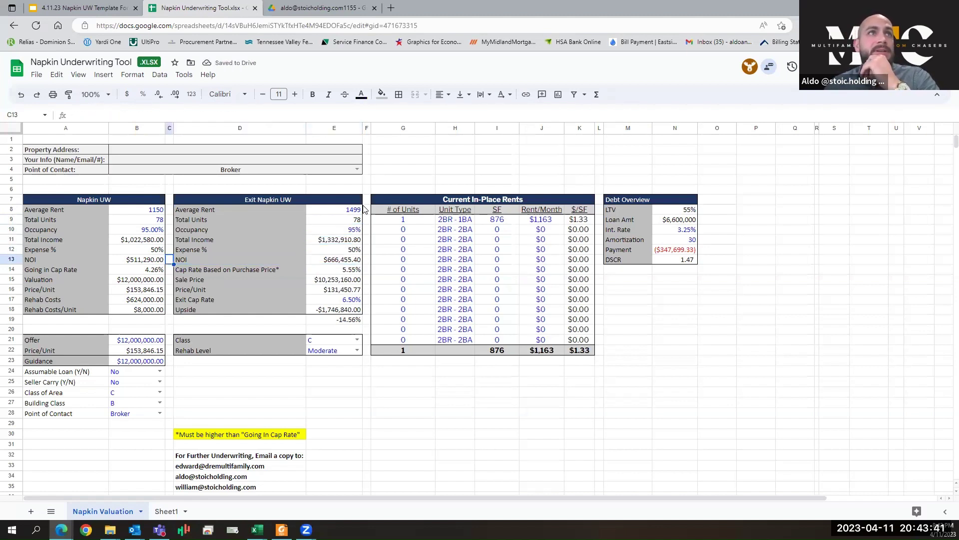
key("Left")
key("Right")
key("Right")
key("Right")
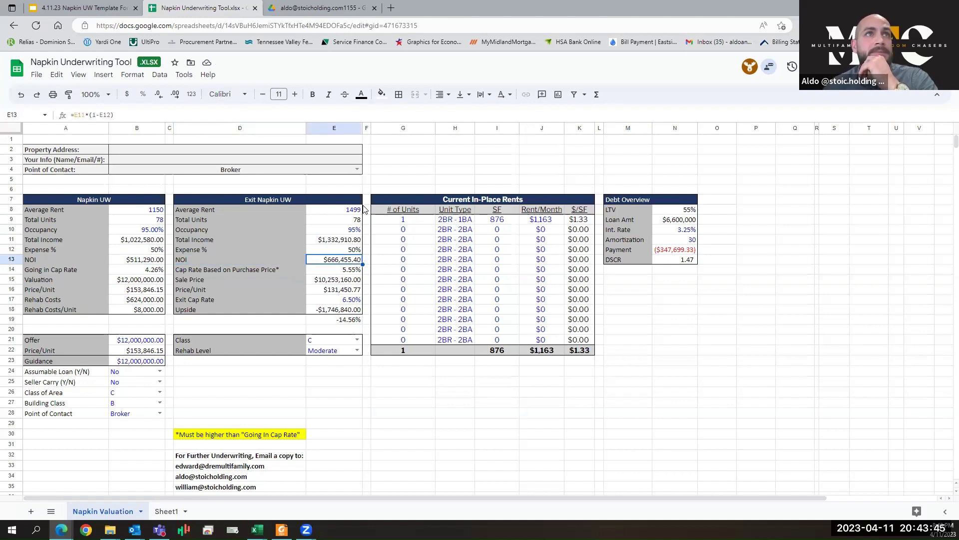
Review the Exit Napkin UW cap rate based on purchase price, the sale price and the price per unit
key("Down")
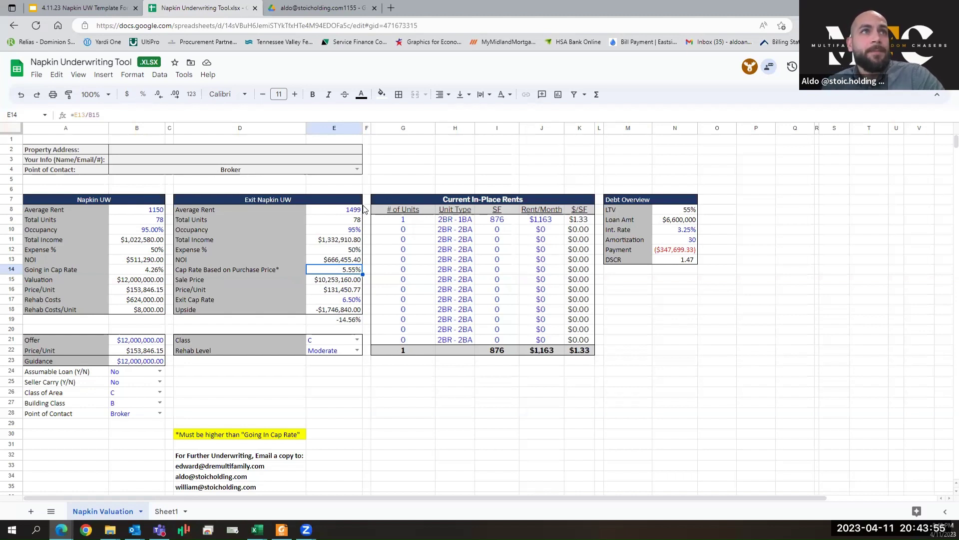
key("Down")
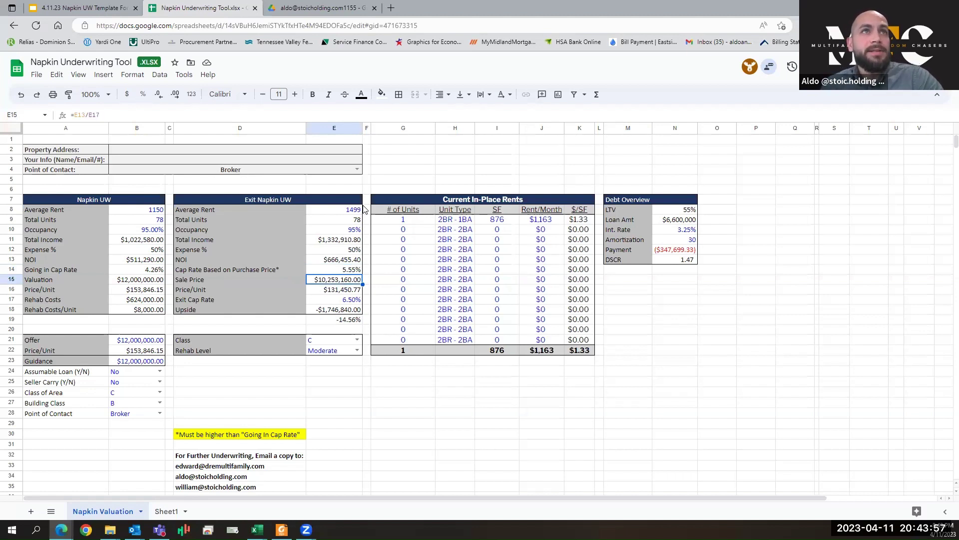
key("Down")
key("Down")
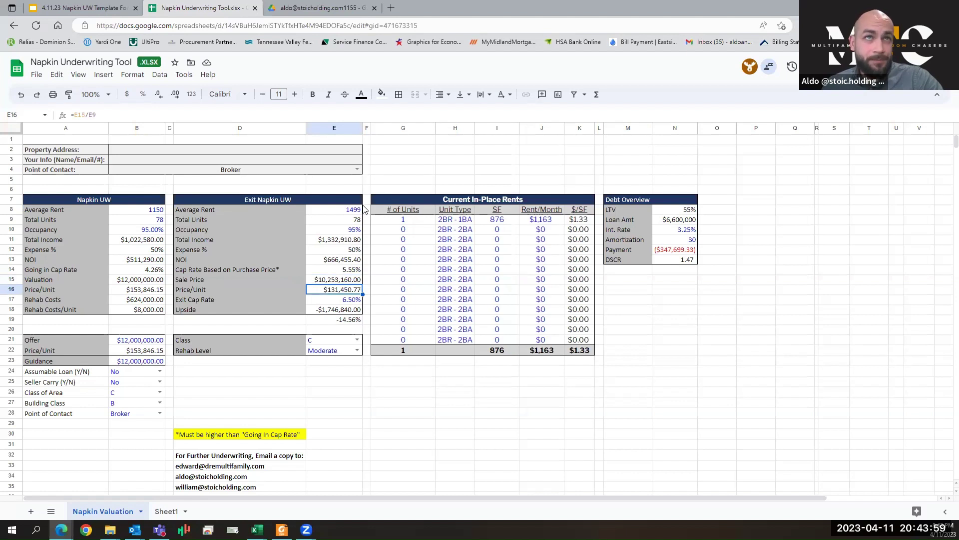
key("Up")
key("Up")
key("Up")
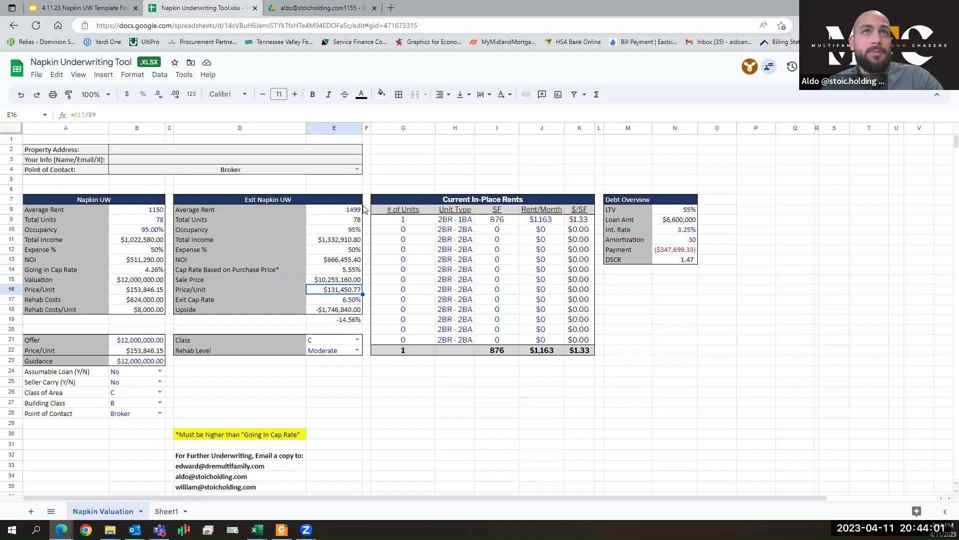
key("Down")
key("Down")
key("Up")
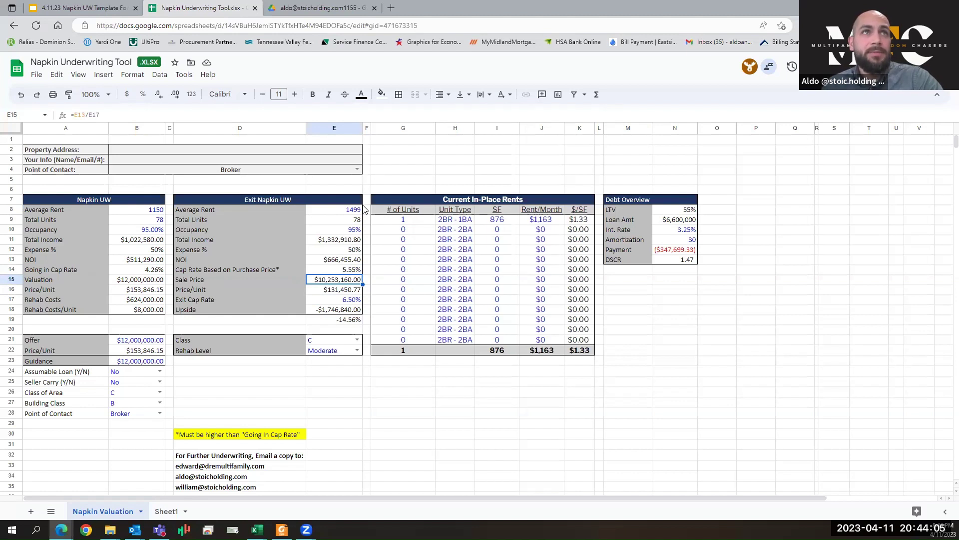
Set the exit cap rate in the Exit Napkin UW table to 6%
key("Down")
key("Down")
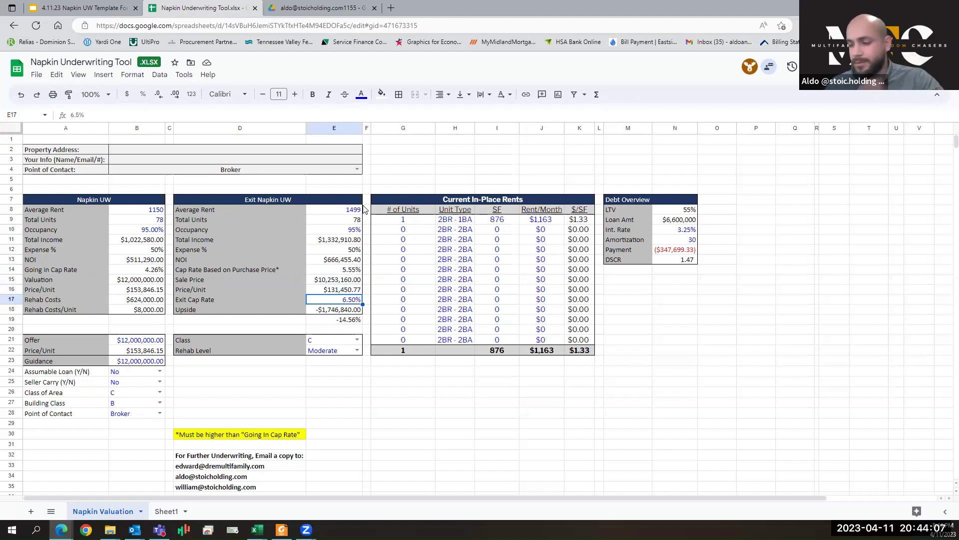
type("6")
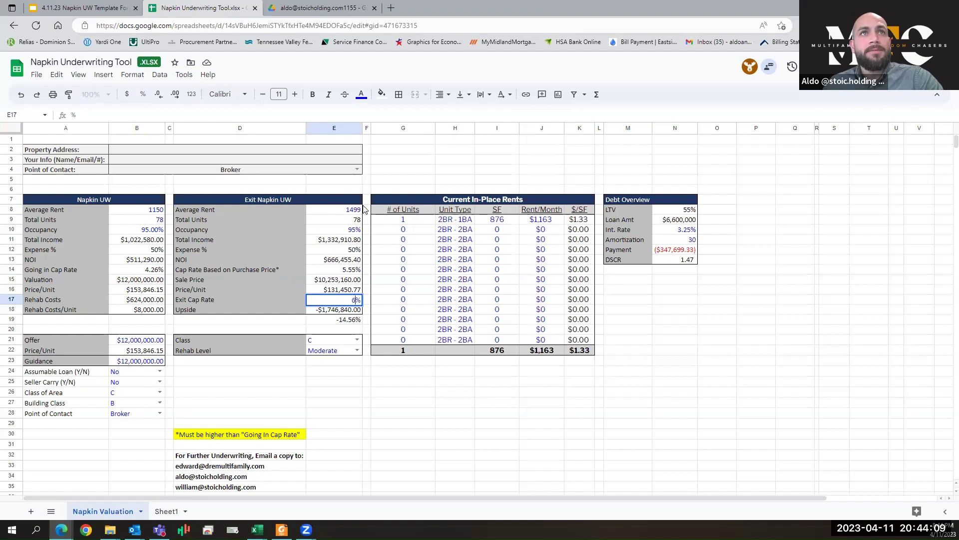
key("Return")
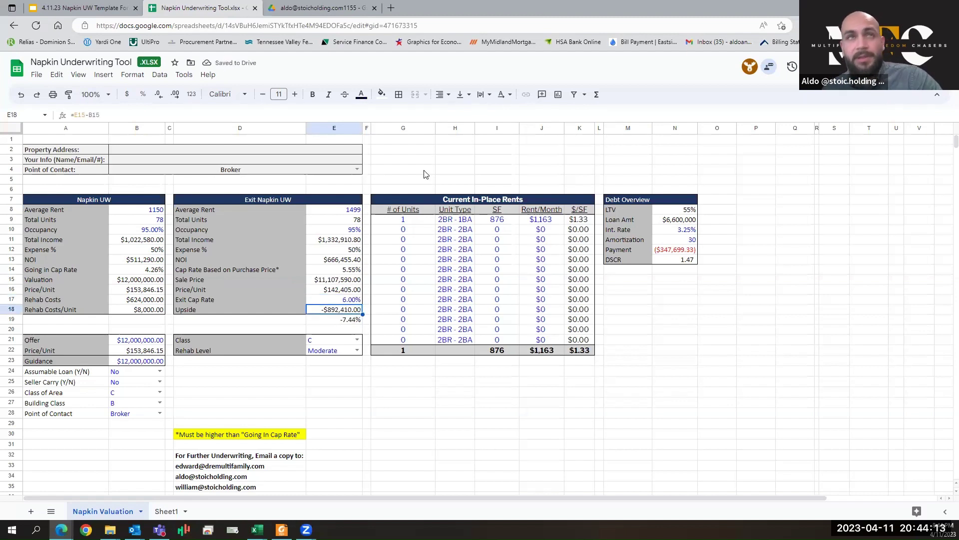
left_click(346, 299)
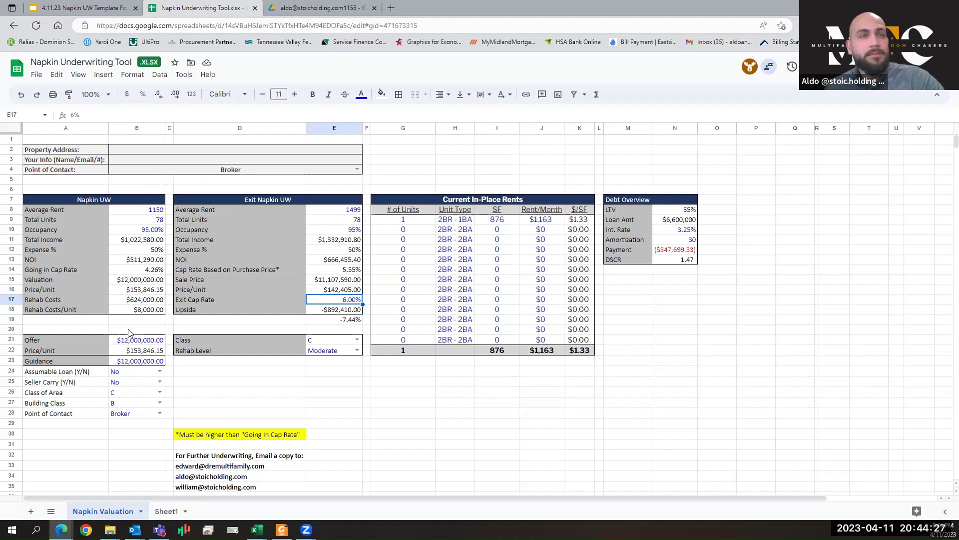
Set the offer price to $9,000,000 and check it against the exit cap rate
left_click(141, 342)
type("9,000,000")
key("Return")
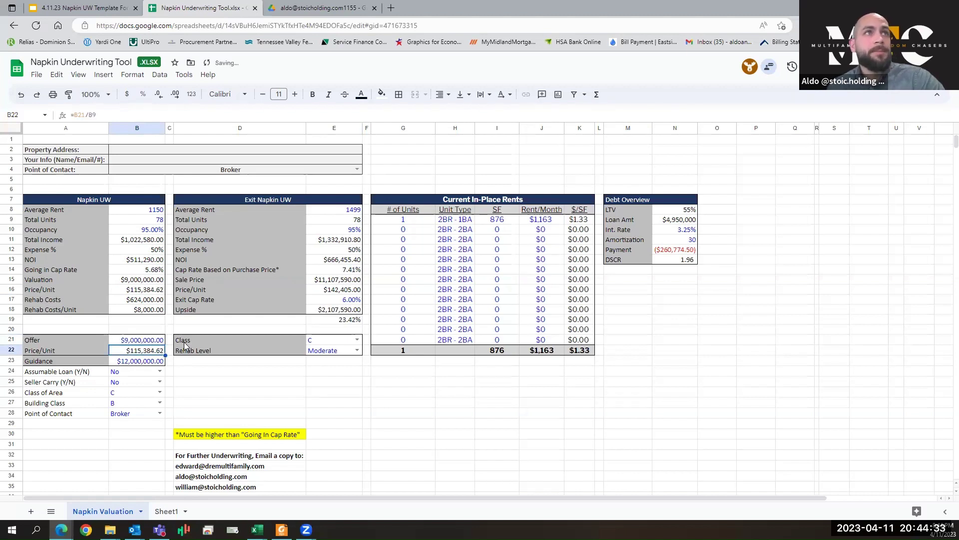
left_click(356, 302)
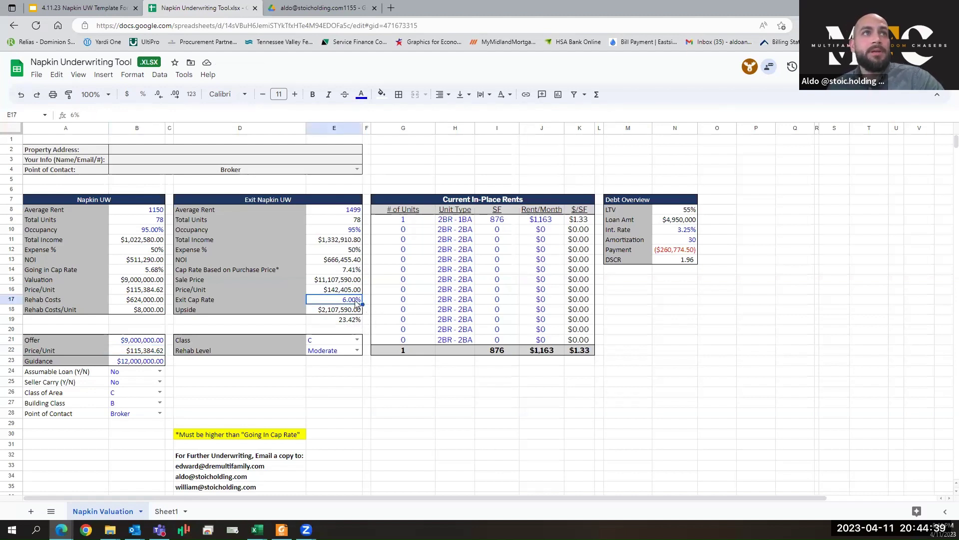
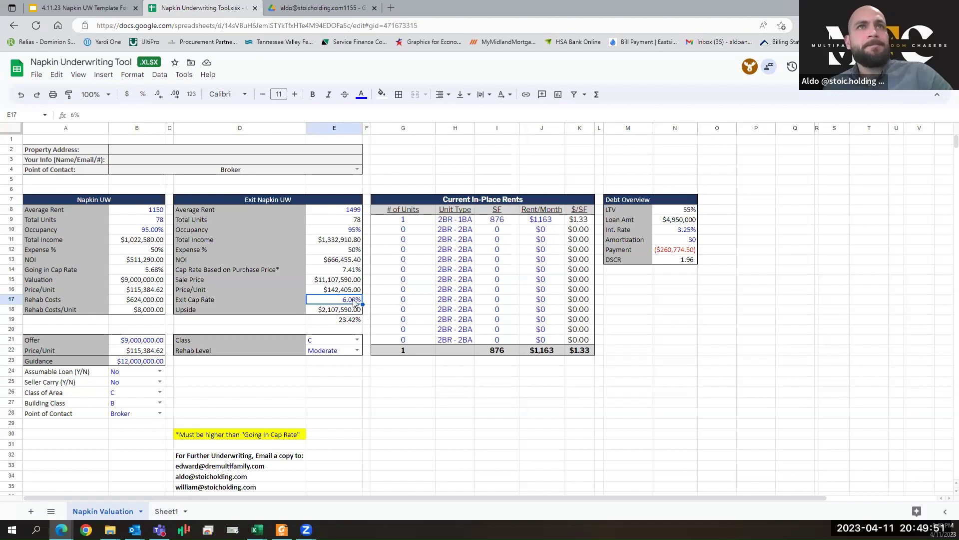
scroll(338, 309, "down", 1)
scroll(339, 309, "up", 1)
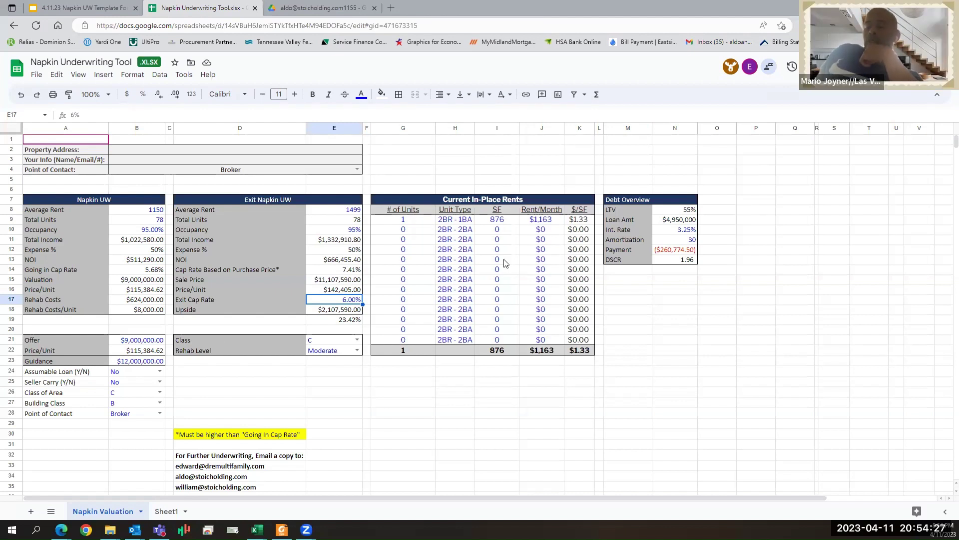
left_click(685, 214)
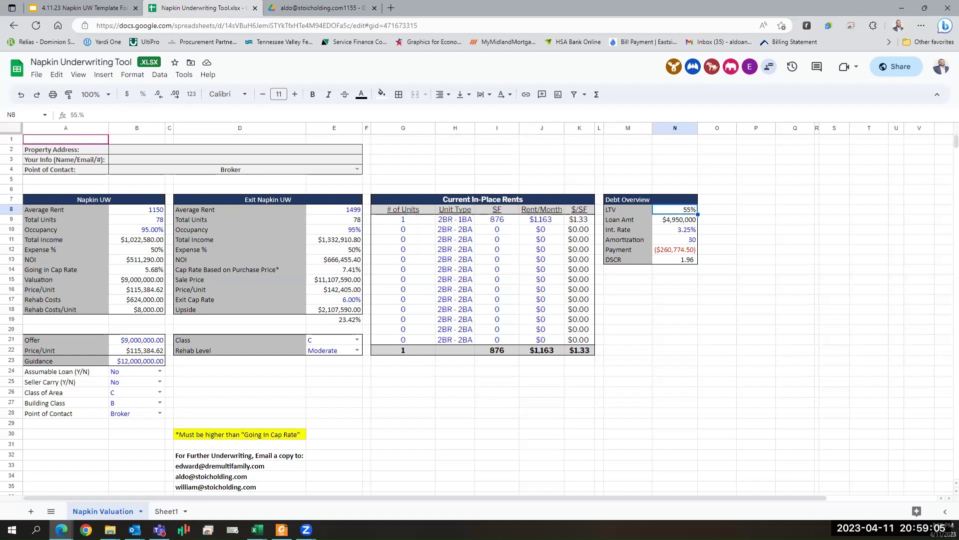
mouse_move(211, 476)
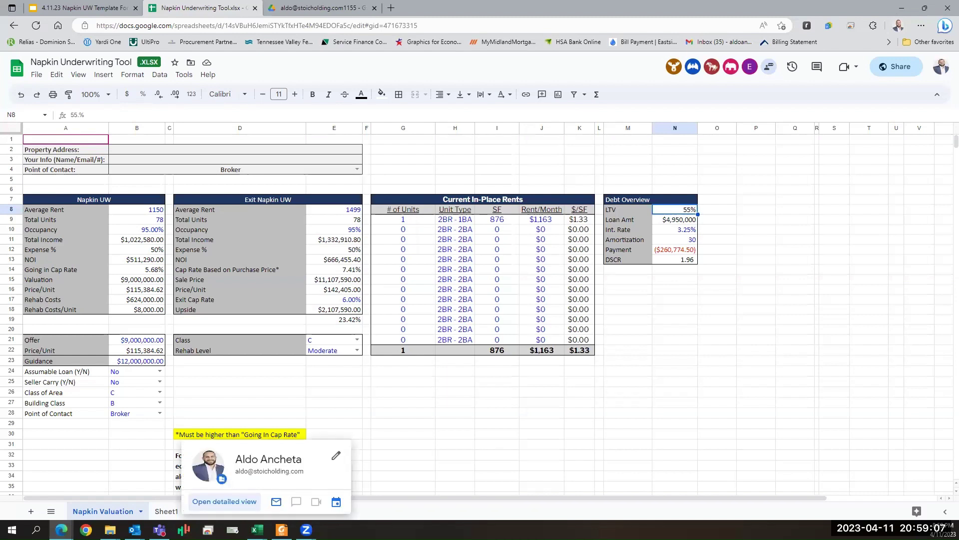